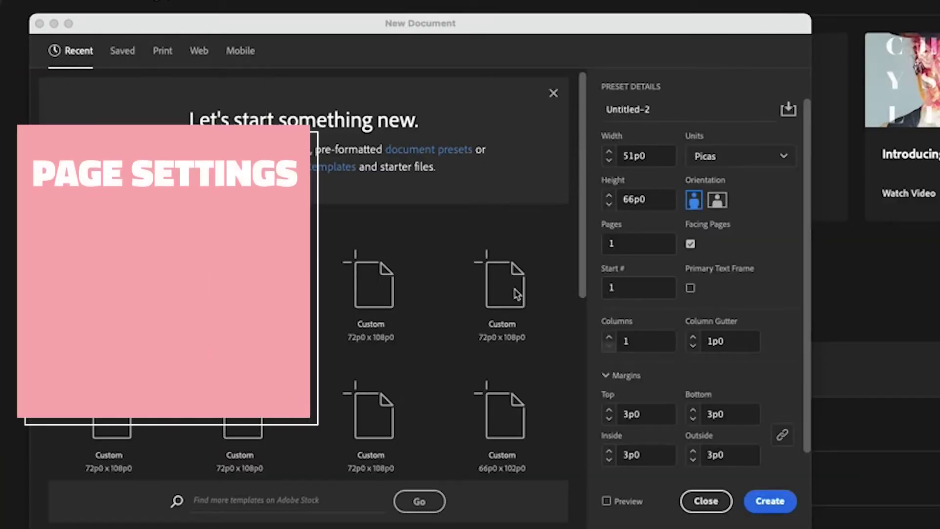
Dismiss the banner and set the new page to inches, 12 in wide by 18 in high.
click(551, 97)
click(552, 94)
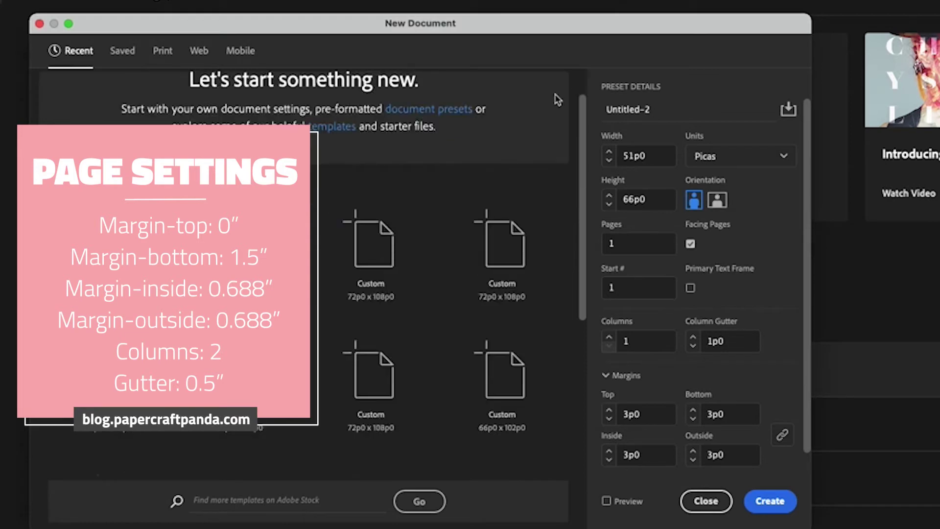
click(748, 162)
click(722, 237)
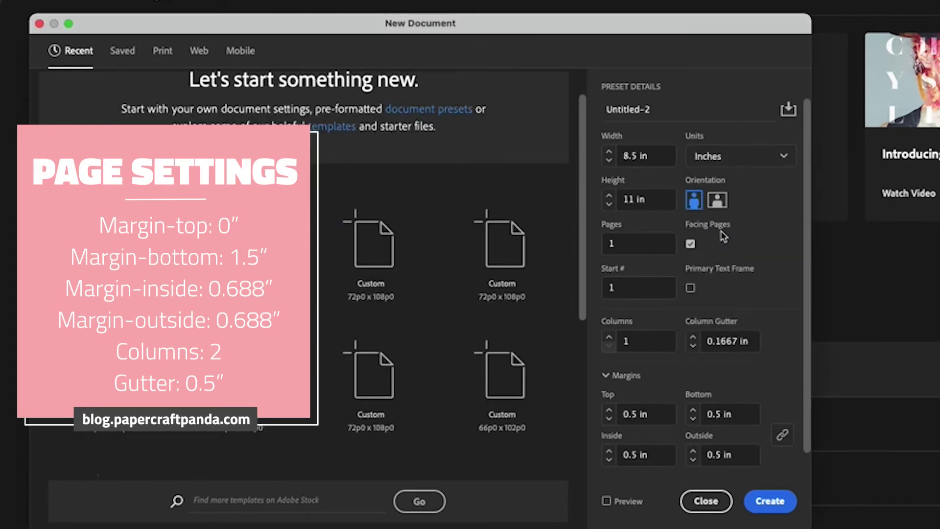
drag(626, 157, 636, 155)
text(12)
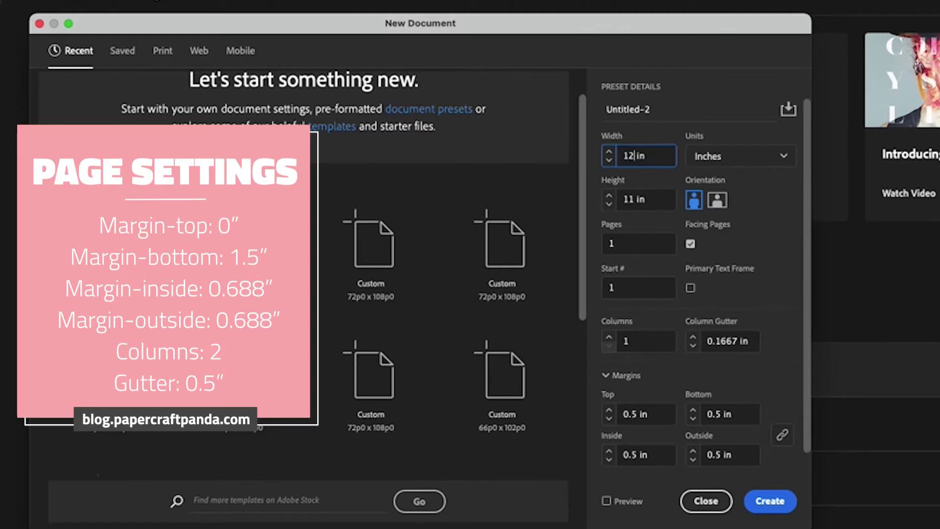
key(Tab)
key(Tab)
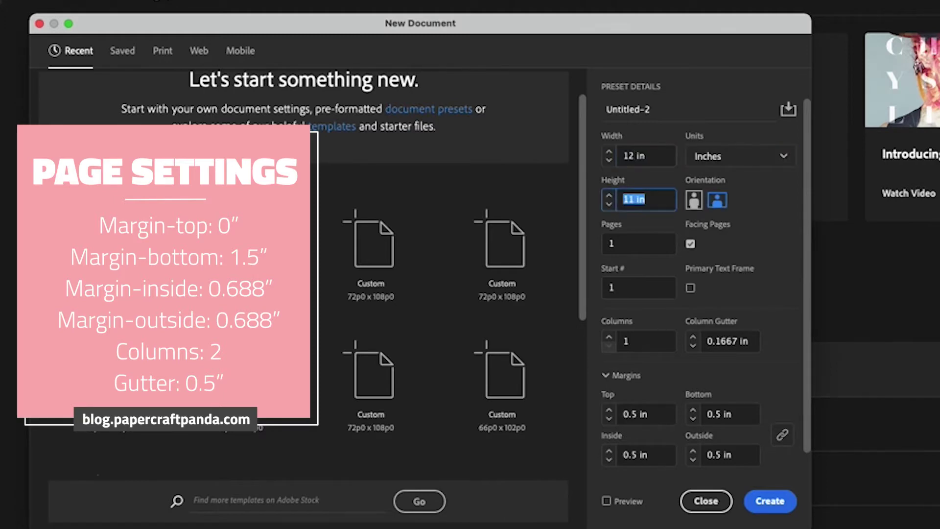
text(18)
key(Tab)
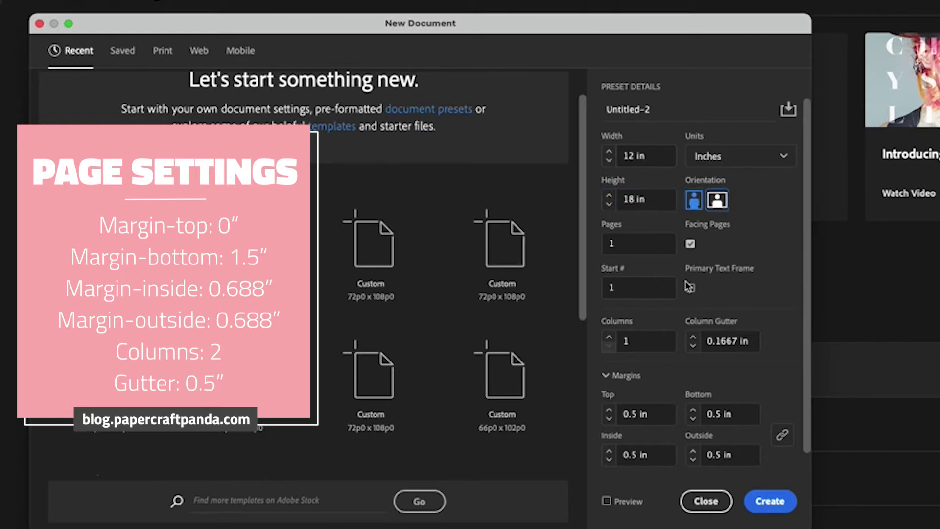
Give the page 2 columns with a 0.5 in gutter.
scroll(647, 313, down, 1)
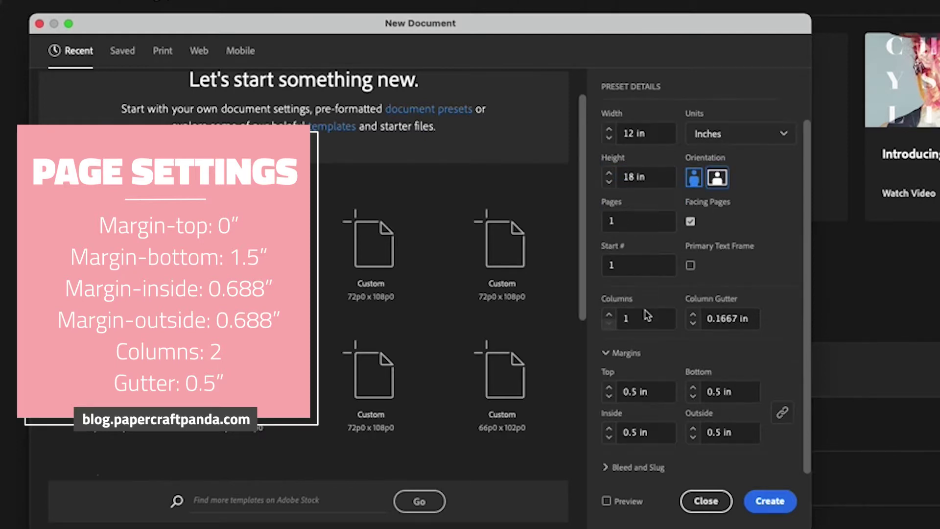
click(609, 316)
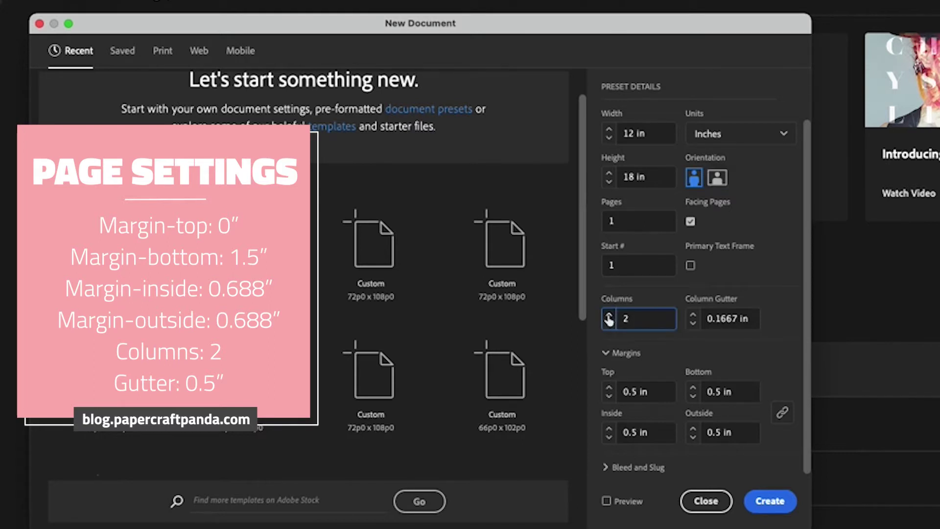
click(704, 319)
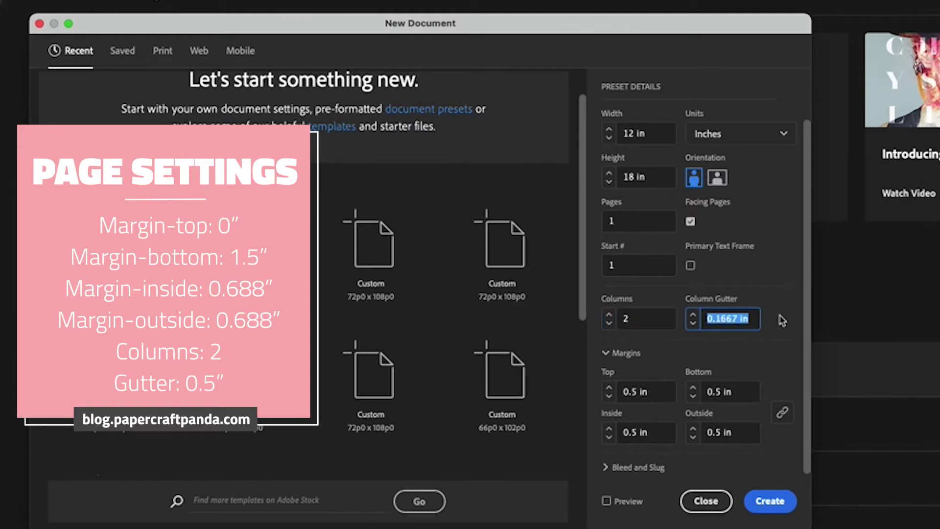
text(0.5)
key(Tab)
Unlink the margins and set them to 0 top, 1.5 bottom, 0.688 inside and outside.
key(Tab)
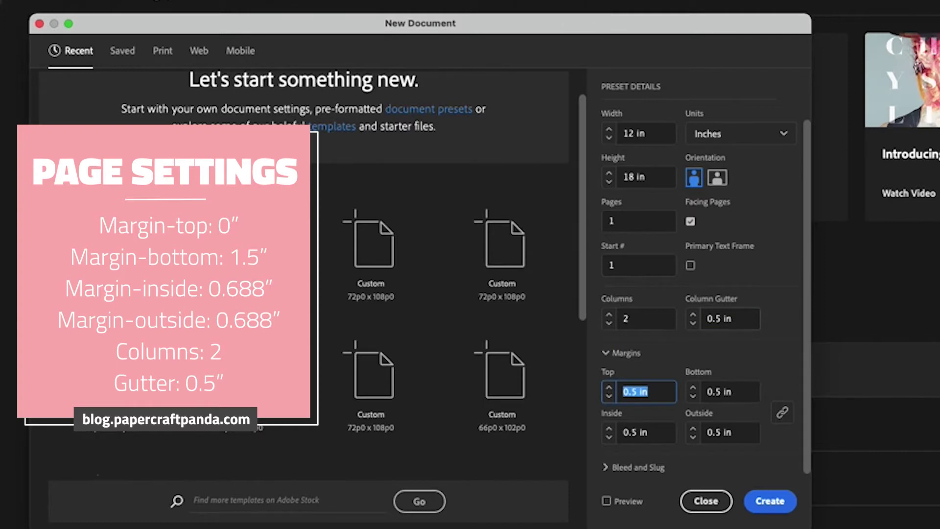
text(0)
key(Tab)
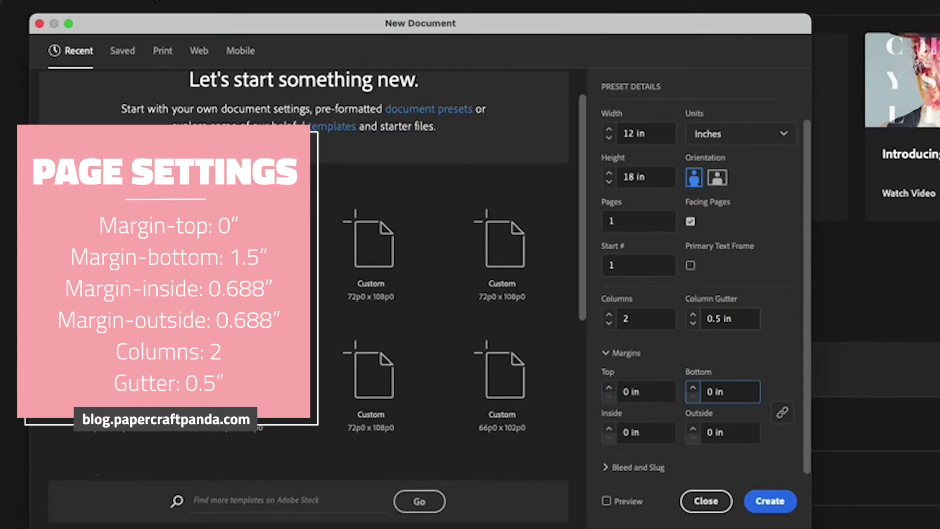
click(783, 413)
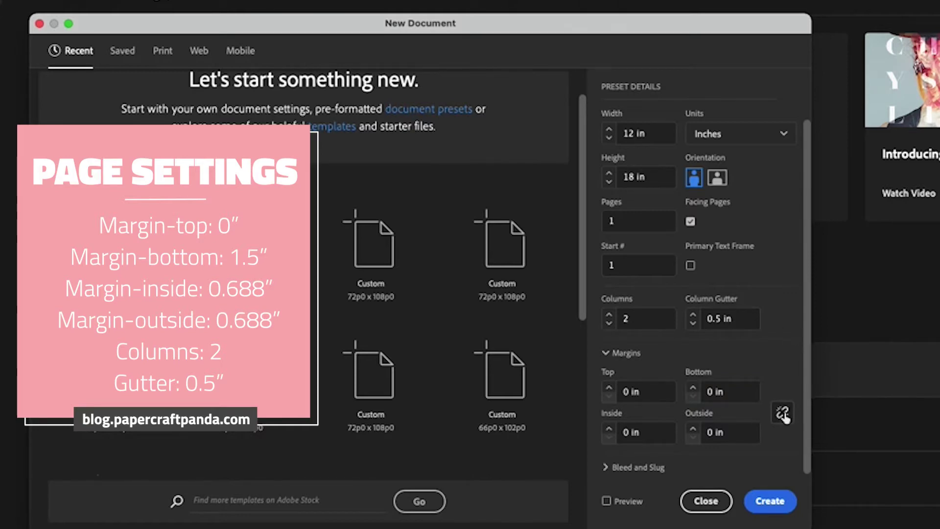
double_click(708, 392)
text(1.5)
key(Tab)
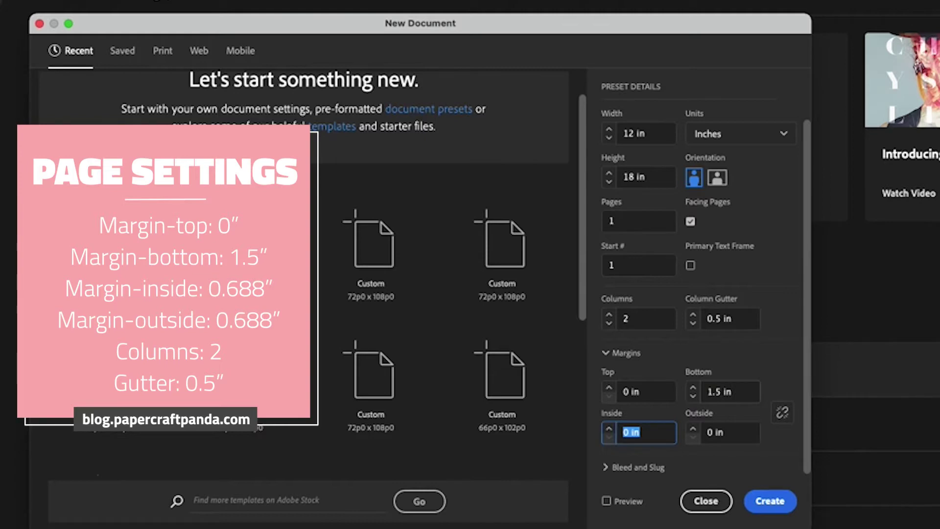
text(0.688)
key(Tab)
text(0.)
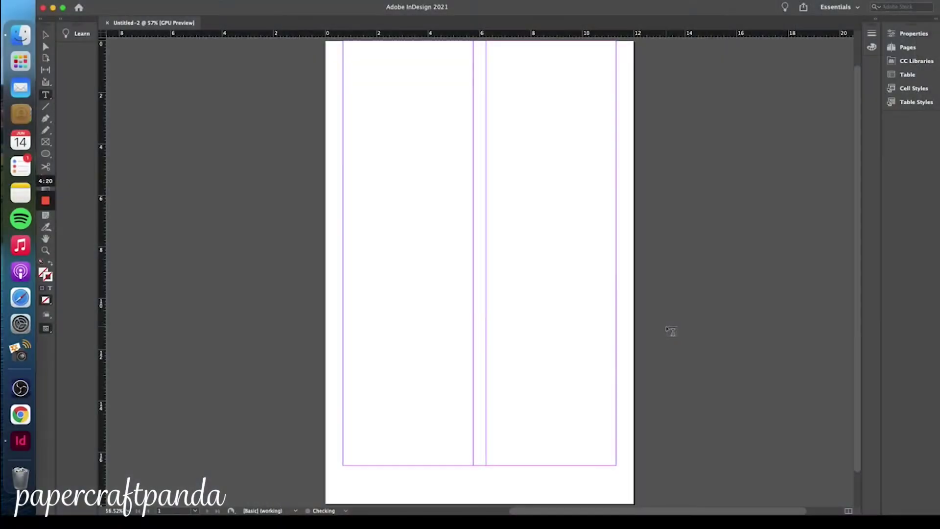
Add horizontal guides at about 8.26 in and 16.5 in, plus a vertical guide at the 6 in centre.
scroll(534, 245, up, 1)
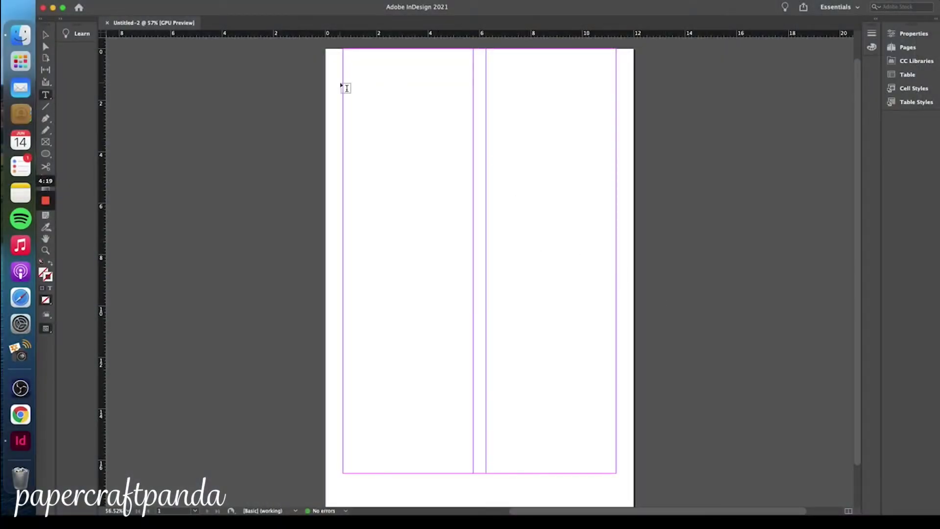
drag(289, 38, 264, 261)
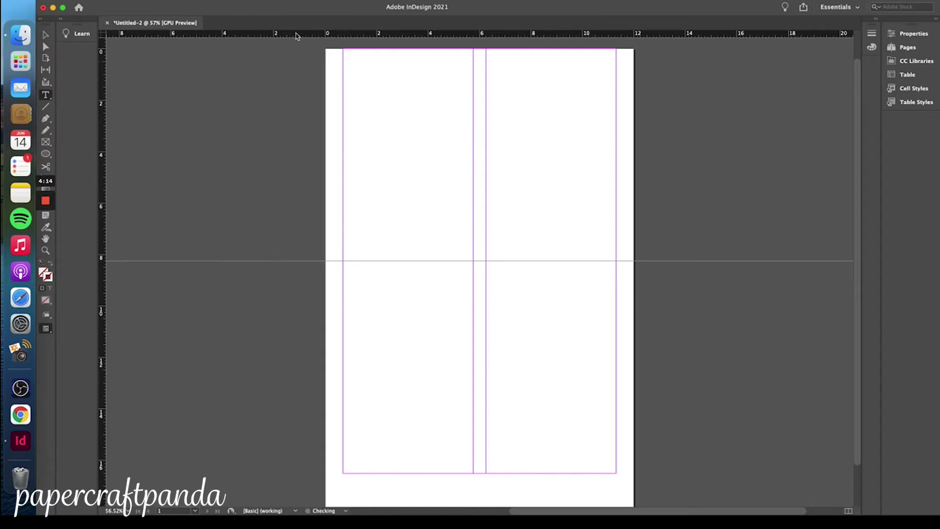
drag(294, 38, 245, 437)
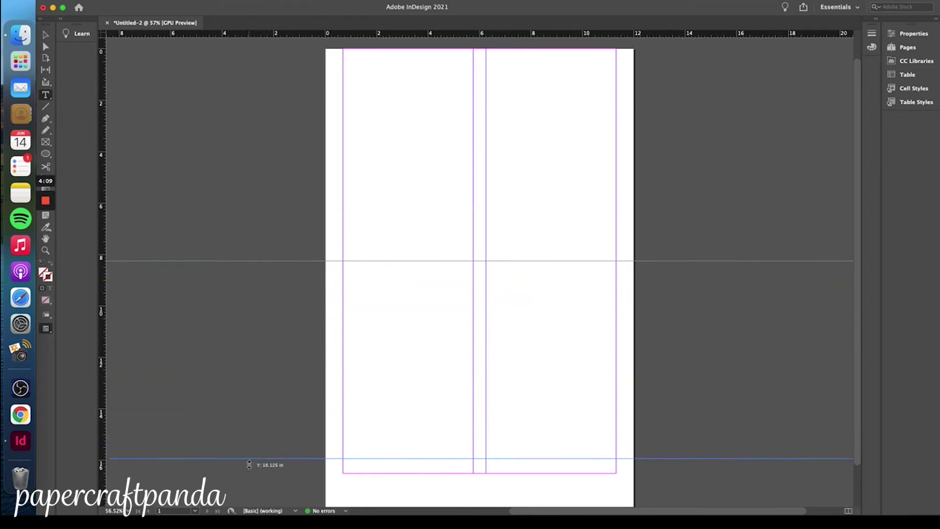
drag(249, 464, 249, 474)
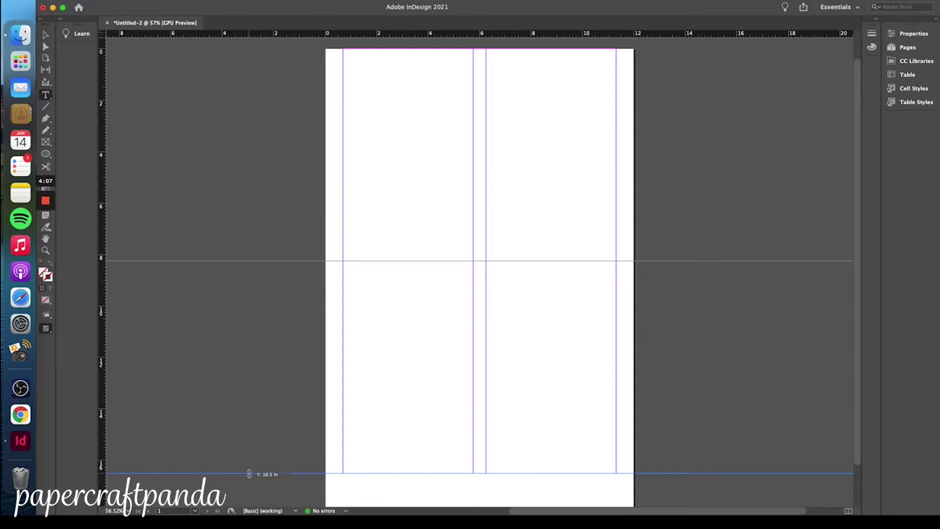
drag(249, 474, 250, 474)
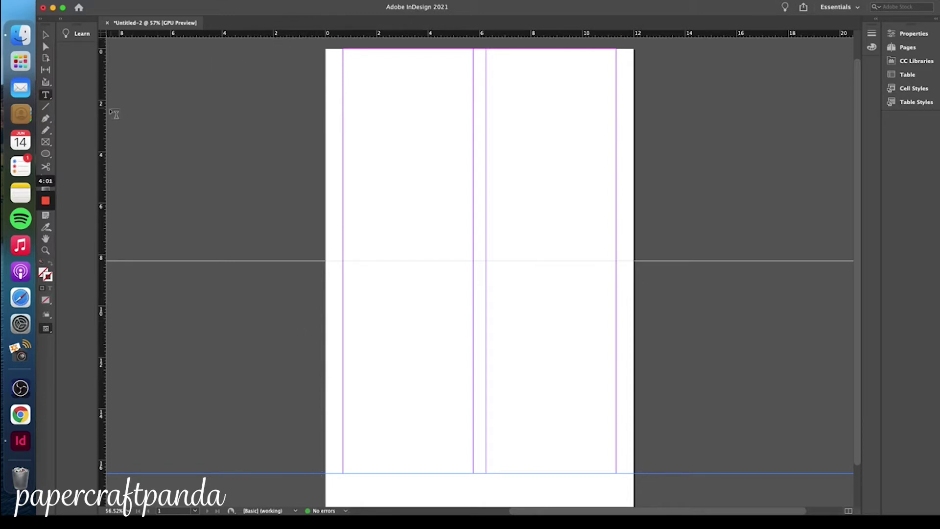
drag(104, 119, 481, 146)
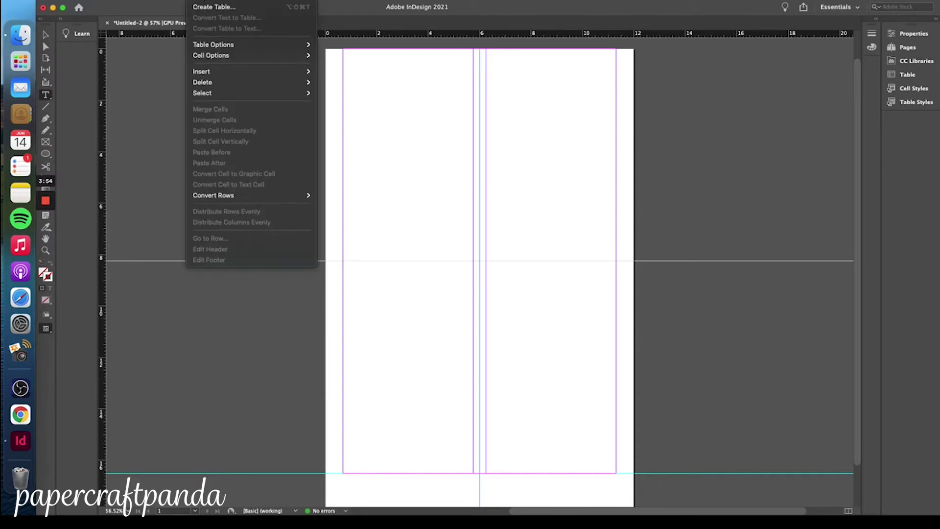
Create a new table style, Table Style 1, in the Table Styles panel.
click(872, 120)
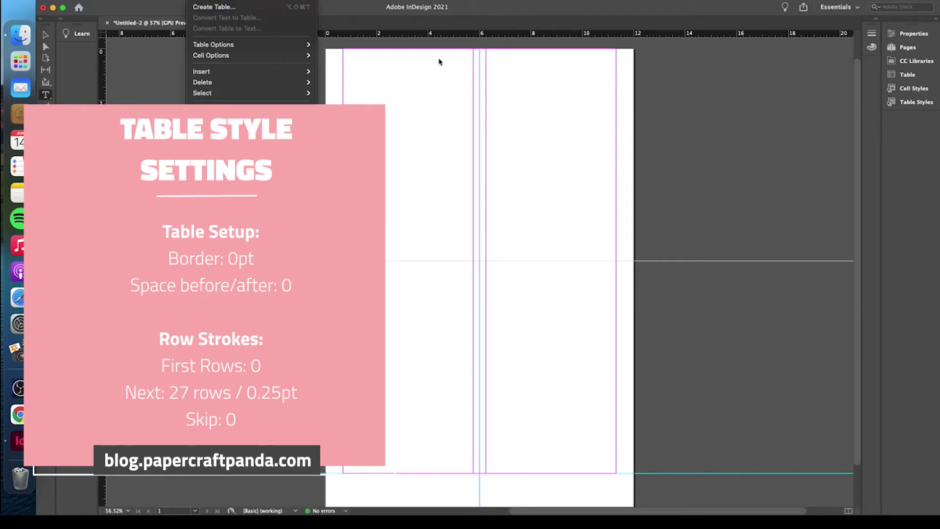
click(915, 100)
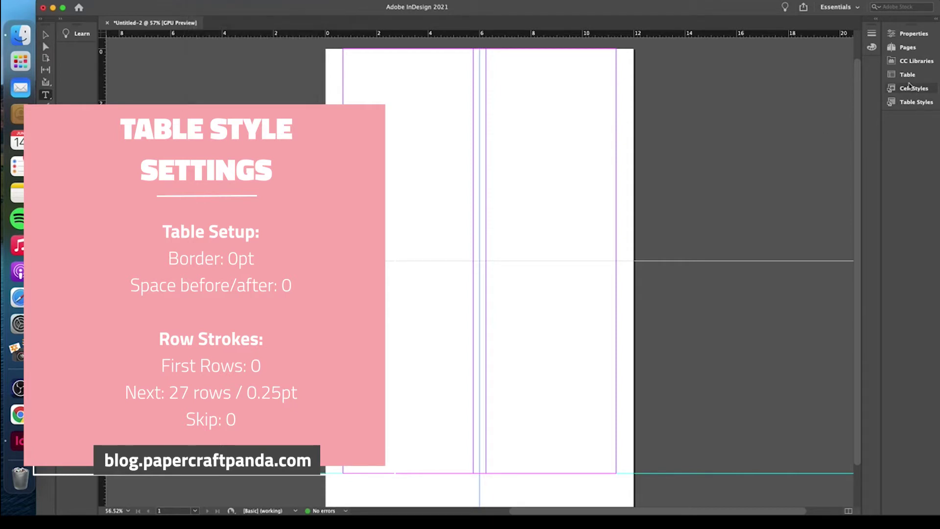
click(908, 104)
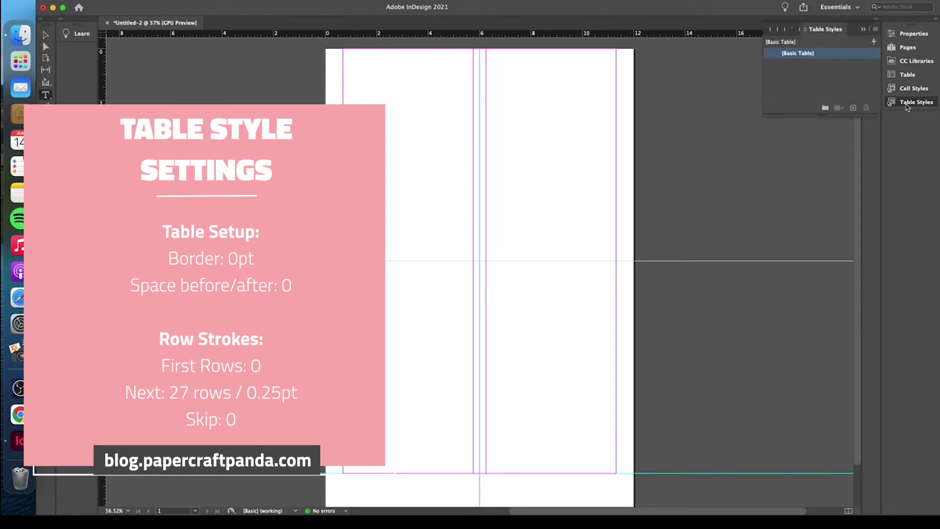
click(854, 110)
Rename Table Style 1 to '12x18 Tutorial Recording' and set its table border weight to 0 pt.
double_click(807, 64)
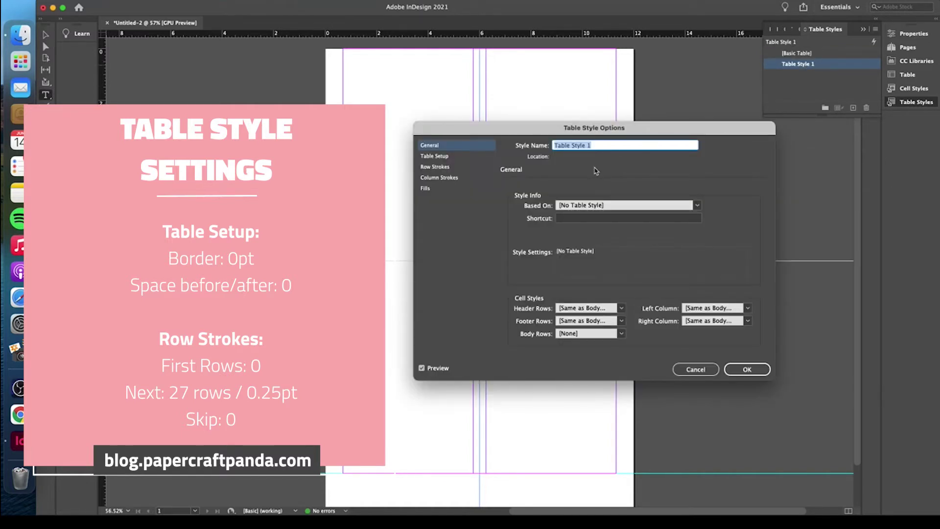
text(12x18 Tutorial Recording)
click(447, 157)
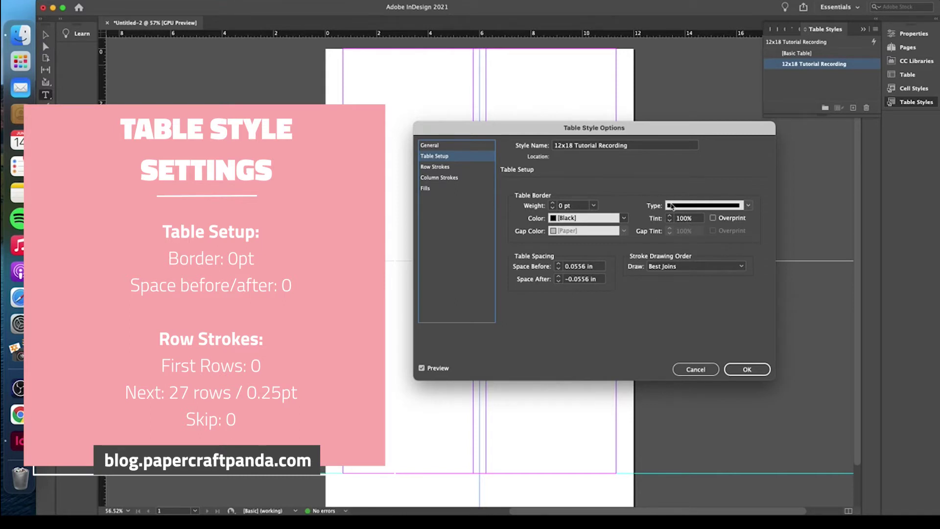
Give the style a custom row stroke pattern of 27 rows at 0.25 pt and save it.
click(448, 171)
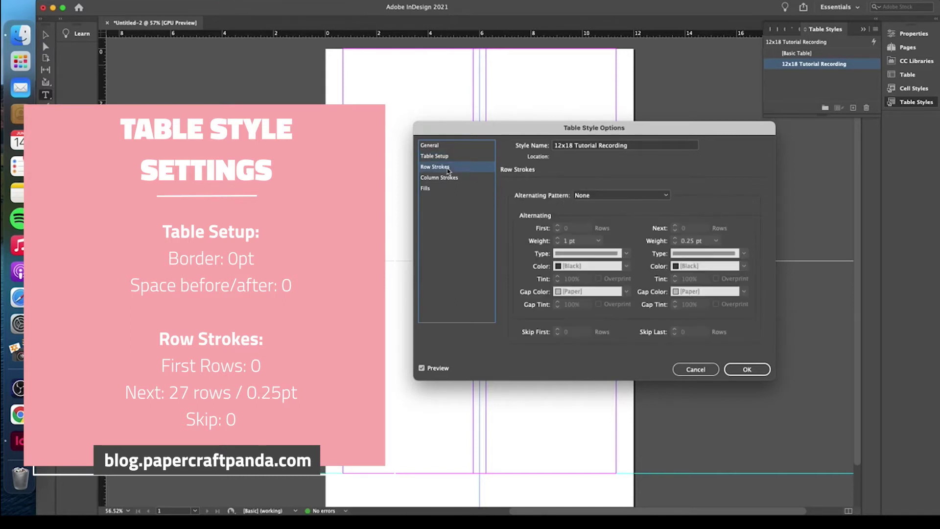
click(587, 197)
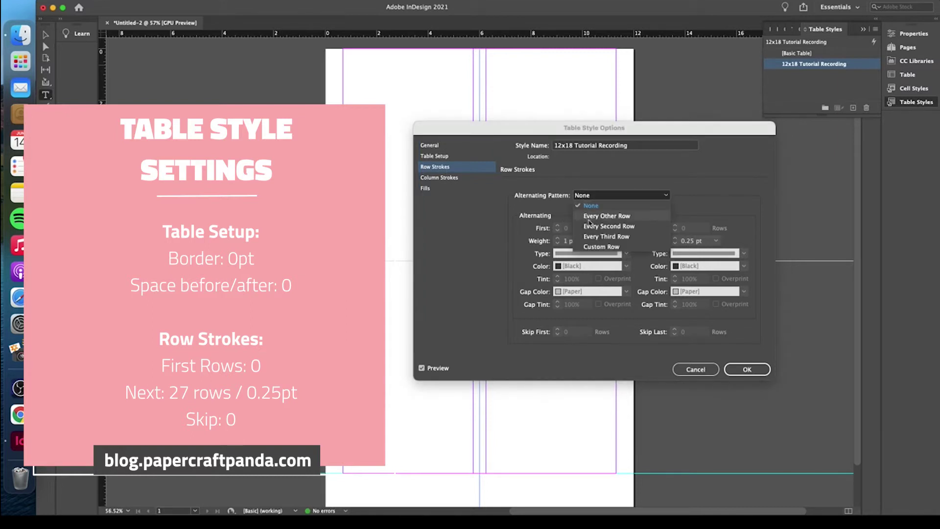
click(590, 247)
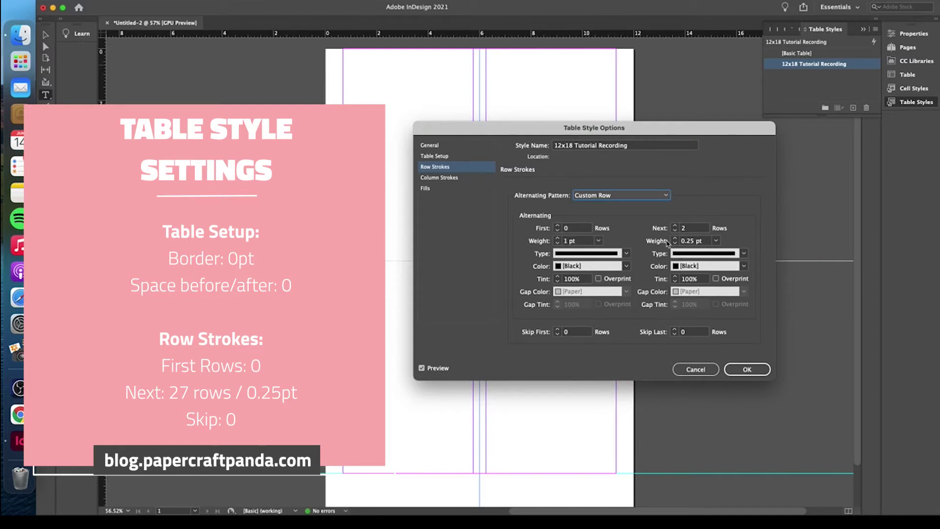
click(687, 228)
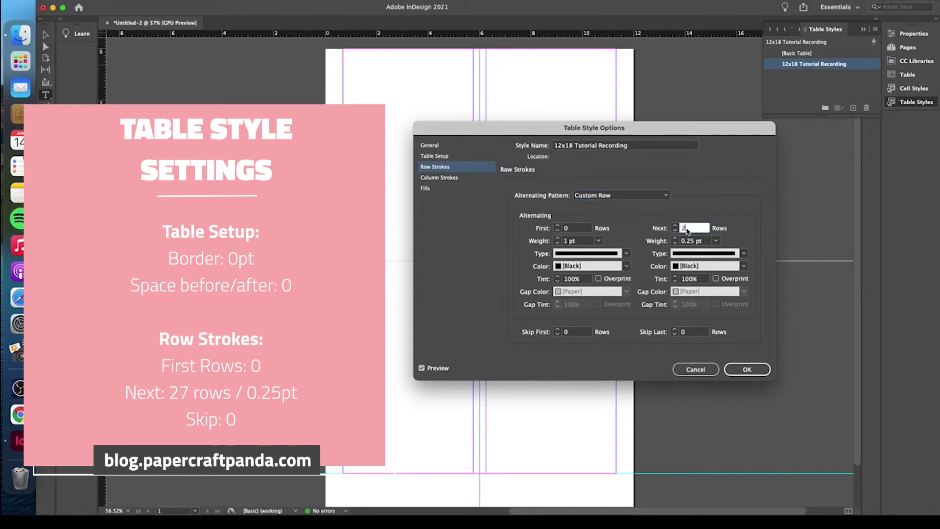
text(7)
click(455, 182)
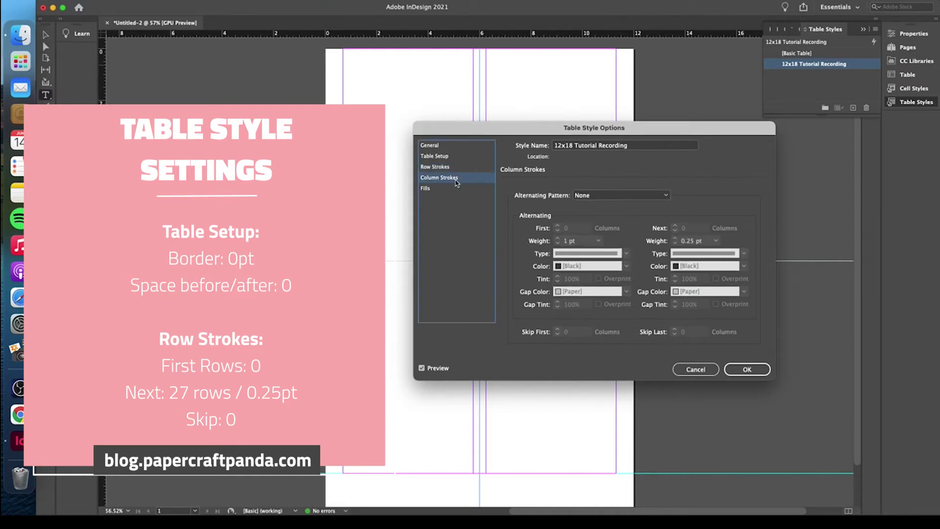
click(433, 191)
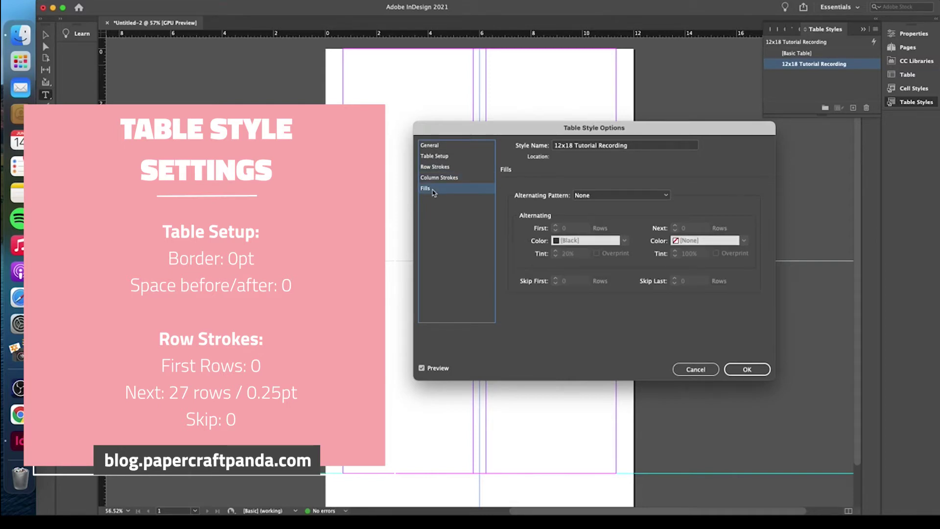
click(434, 167)
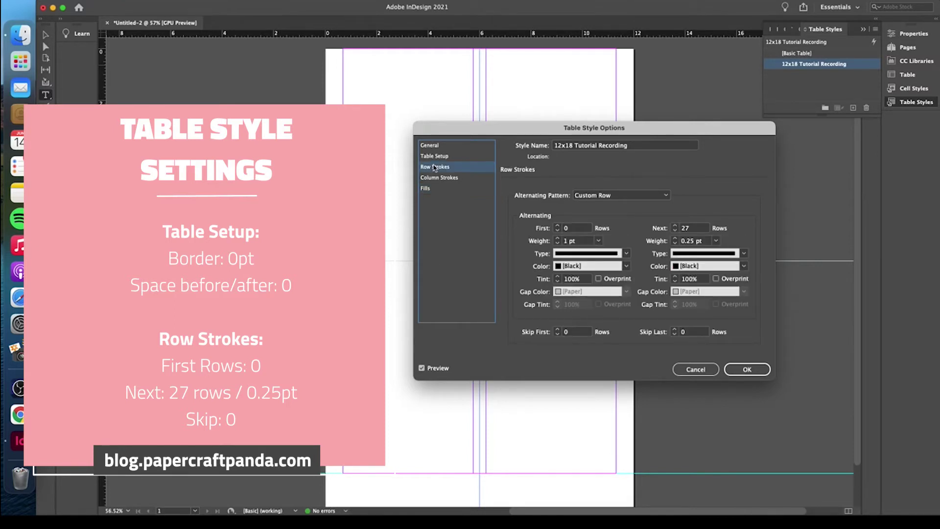
click(742, 371)
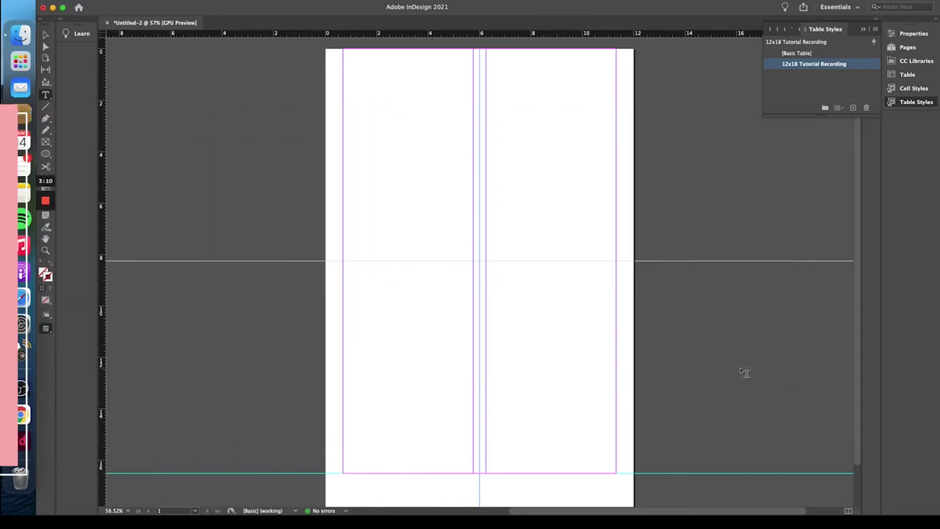
Insert a one-column table with a header and 27 body rows in the upper-left page column.
click(205, 2)
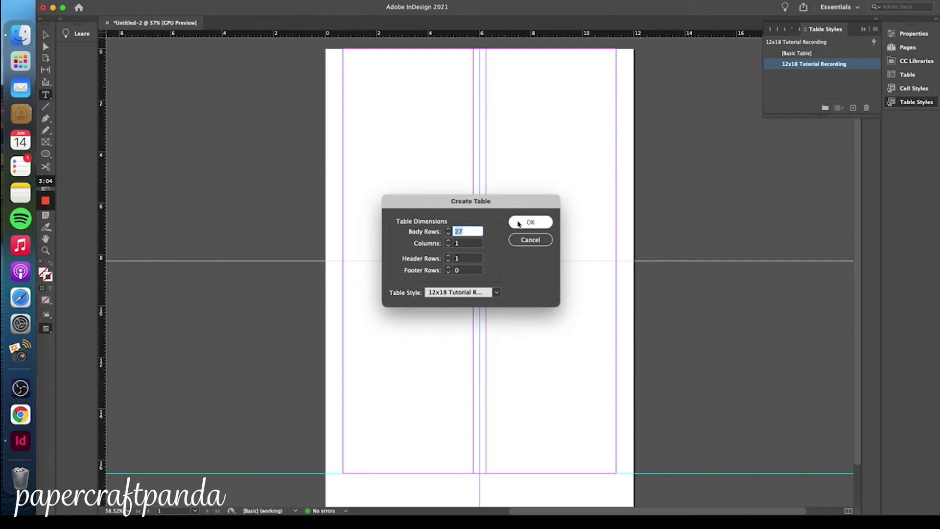
click(519, 224)
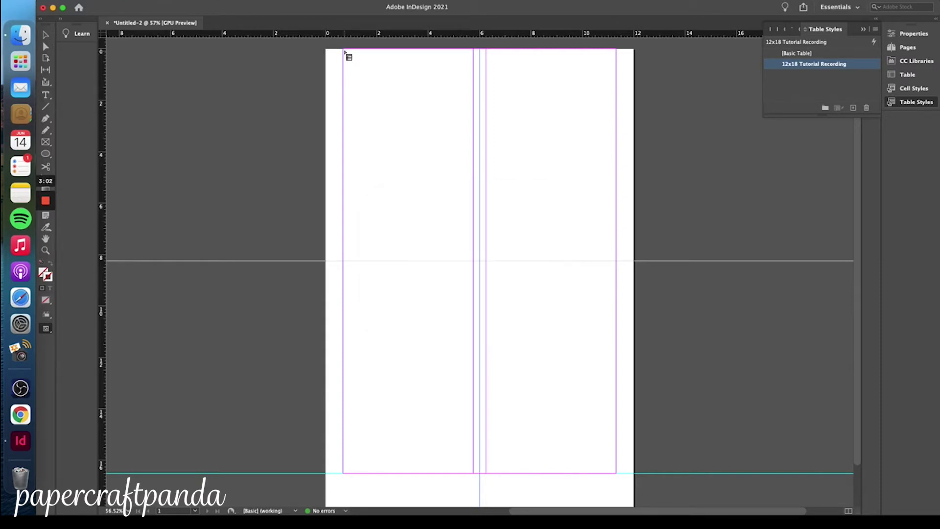
drag(344, 50, 474, 265)
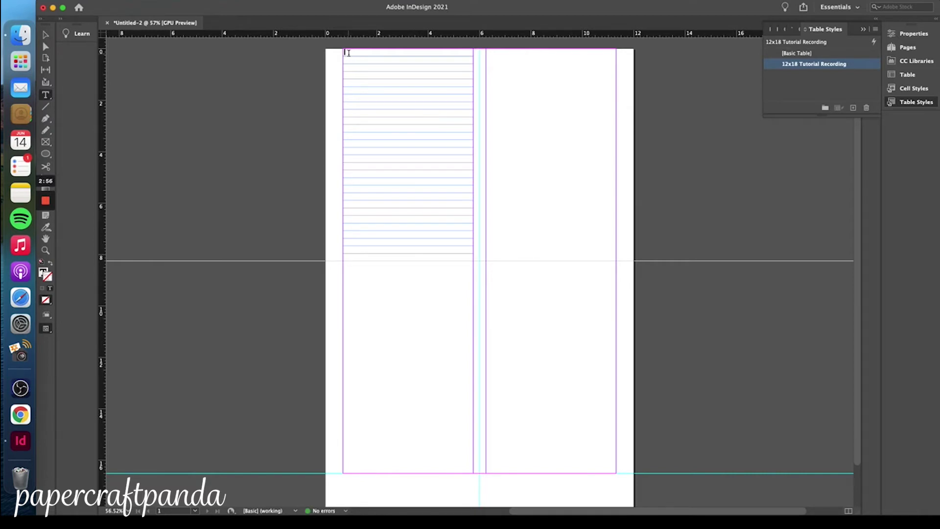
Select the table's header row for editing and show its settings in the Table panel.
click(202, 2)
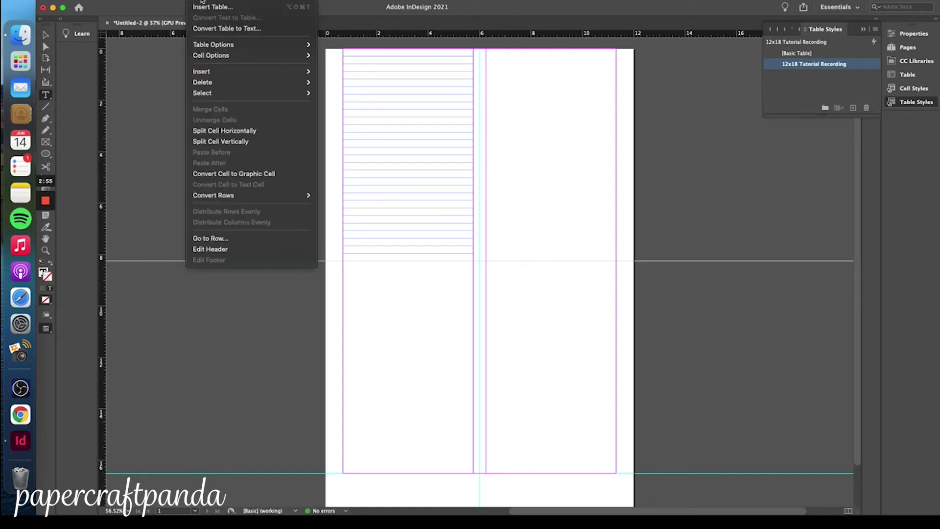
click(223, 248)
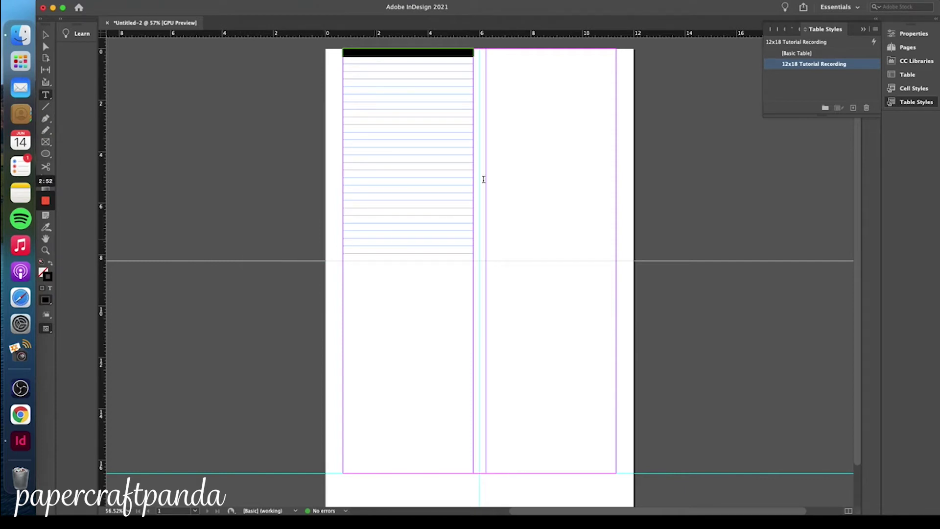
click(793, 30)
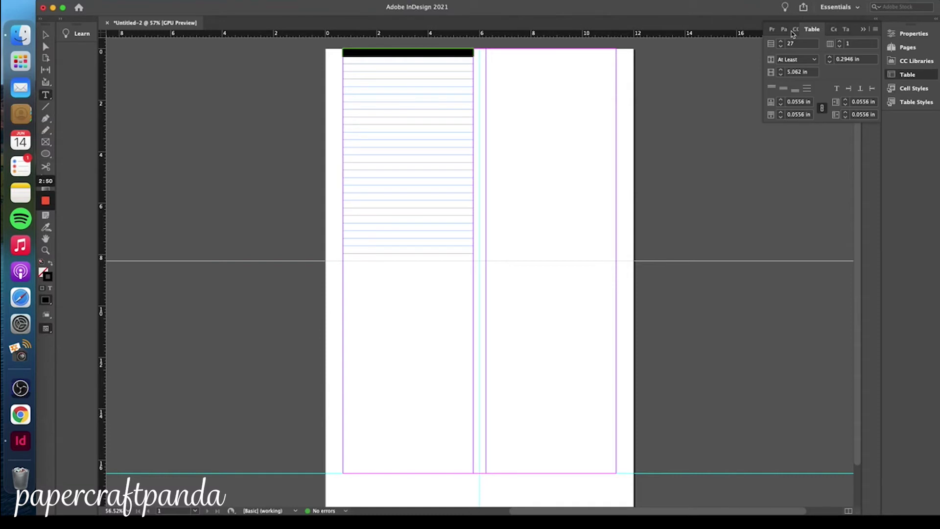
Fix the header row at exactly 0.5 in tall, then select the body rows.
click(800, 60)
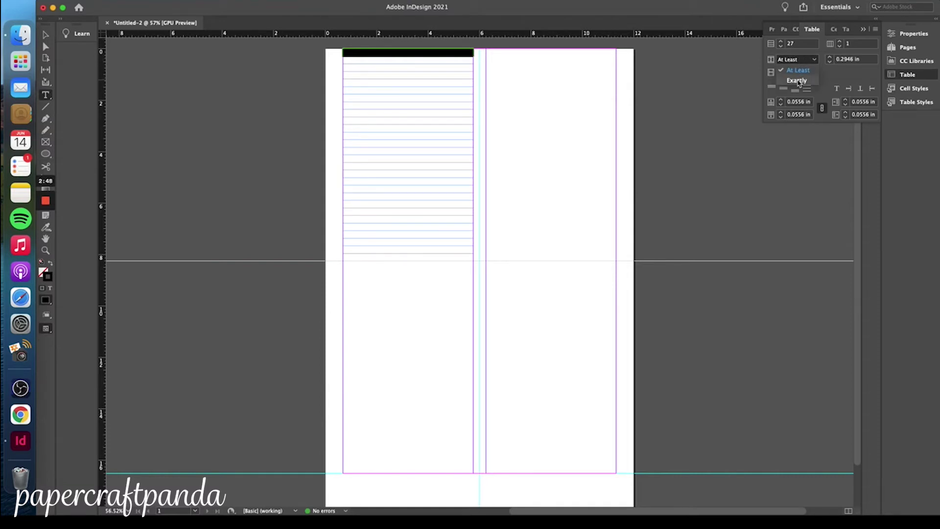
click(798, 81)
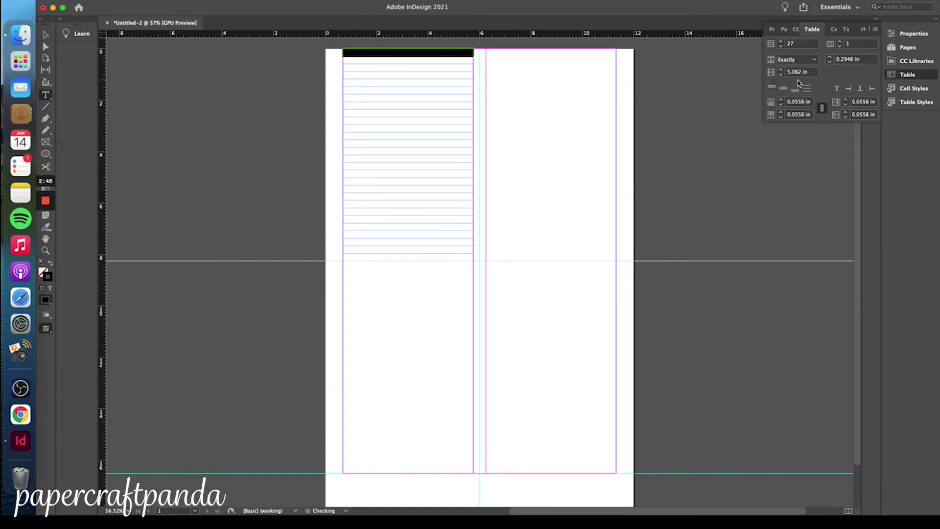
click(848, 60)
drag(861, 59, 836, 63)
text(0.5)
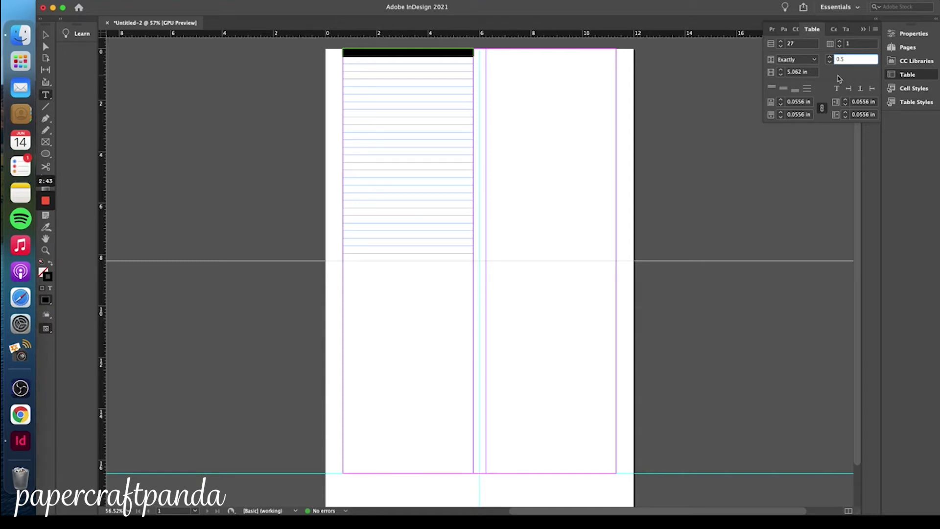
key(Return)
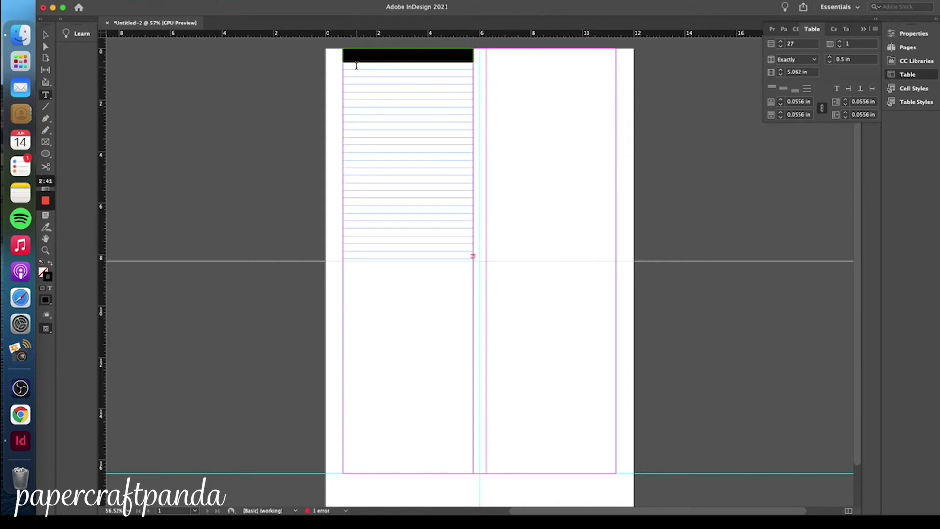
drag(357, 66, 468, 256)
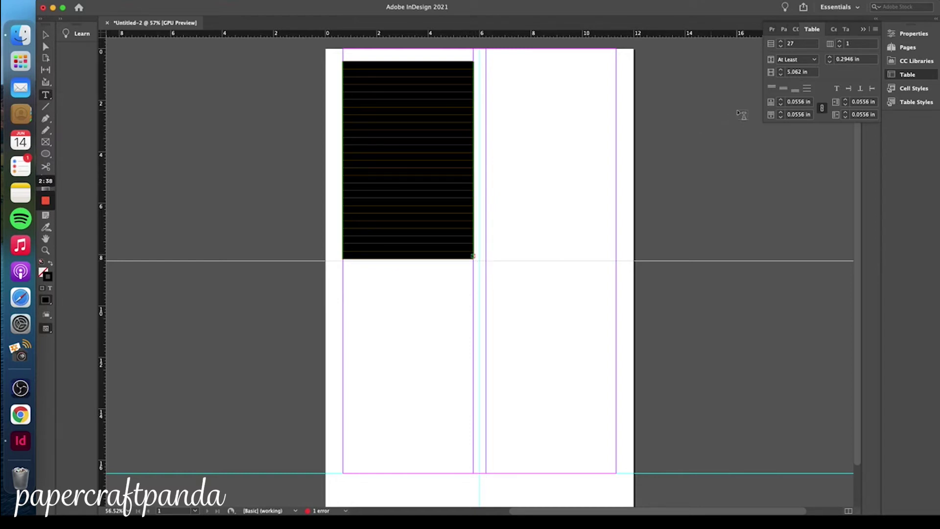
Set the body rows to an exact height of 0.27 in.
click(815, 61)
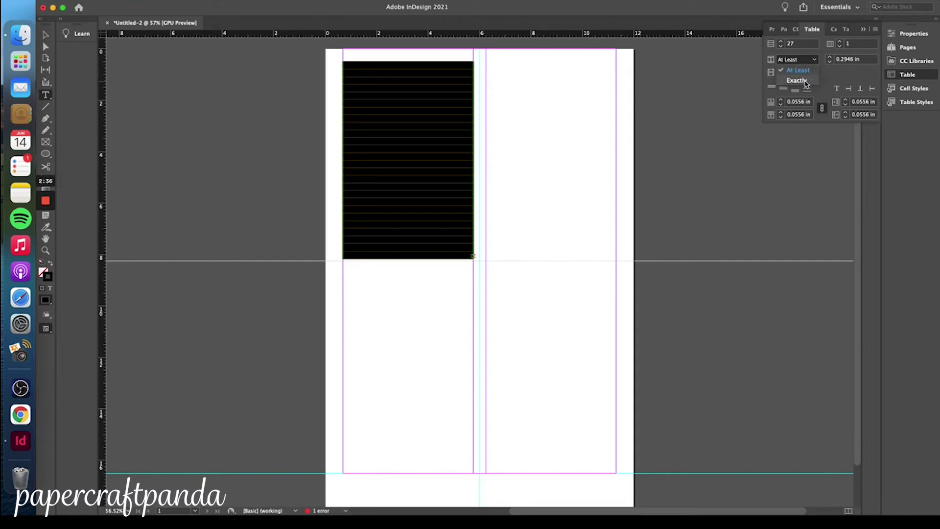
click(805, 82)
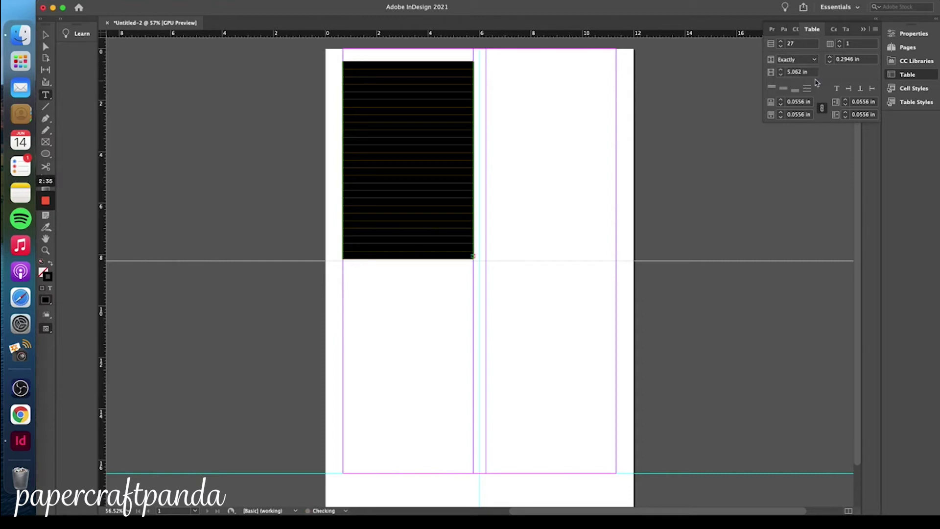
click(856, 60)
drag(861, 60, 836, 61)
text(0.27)
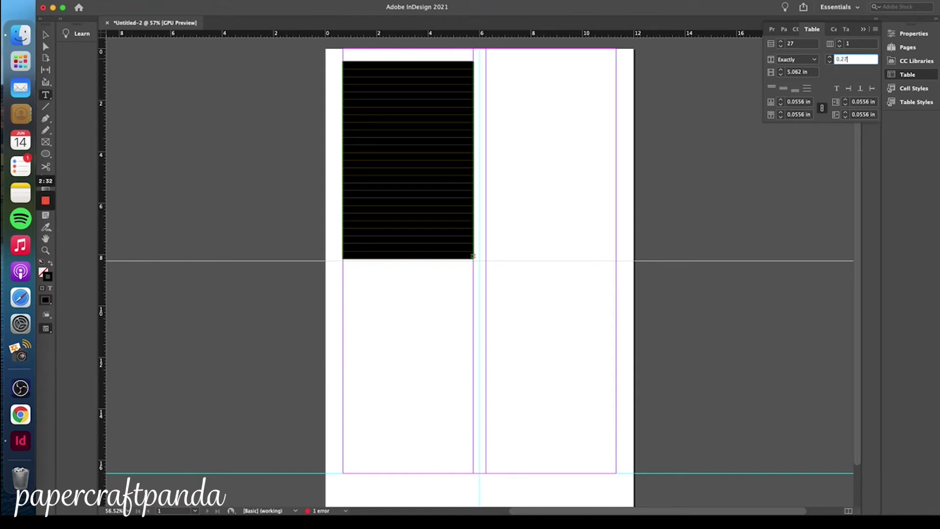
key(Return)
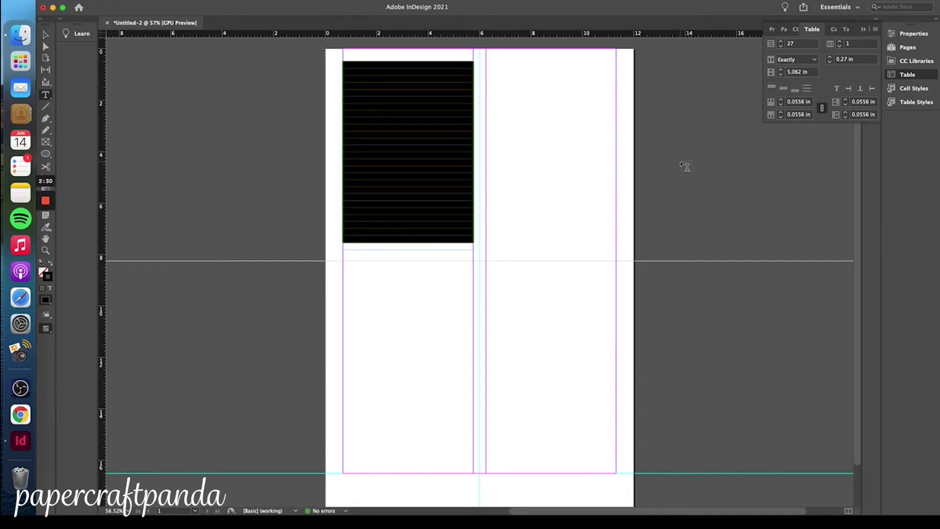
Recheck the table's row height and reapply 0.27 in.
click(684, 195)
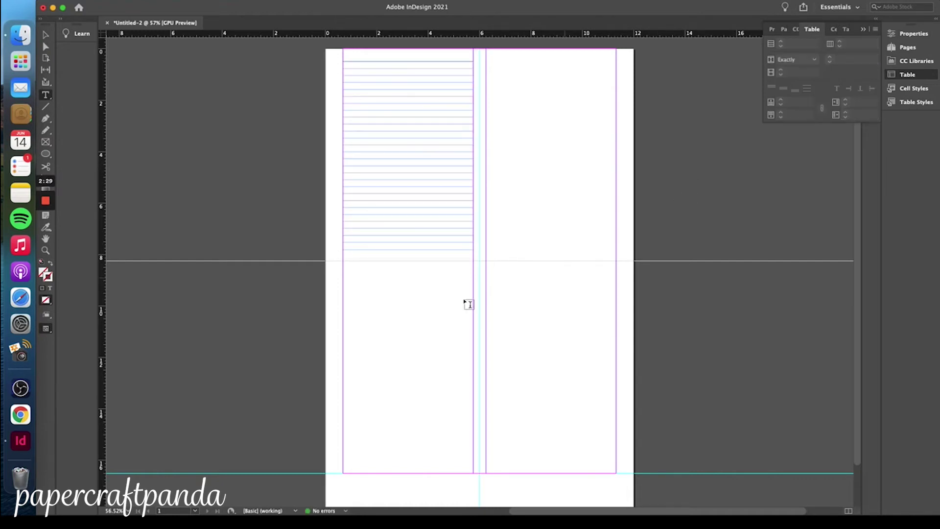
click(356, 247)
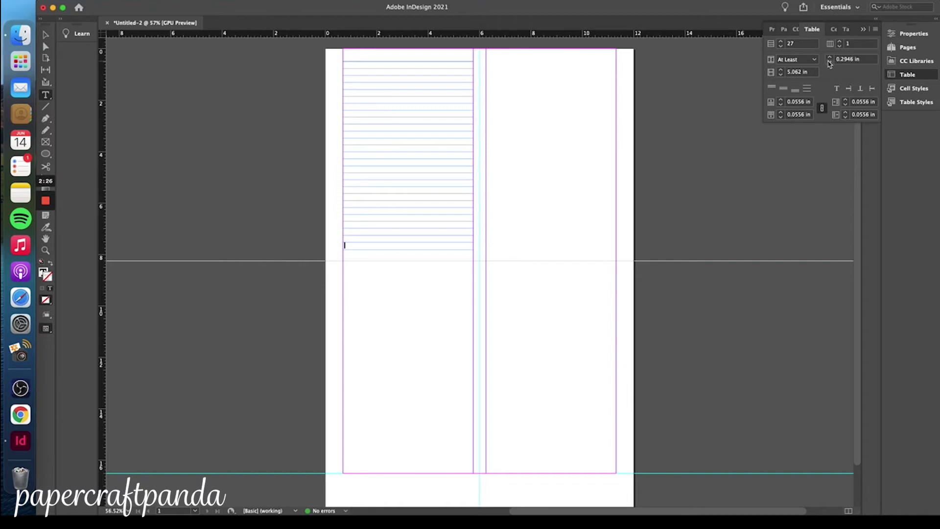
click(844, 61)
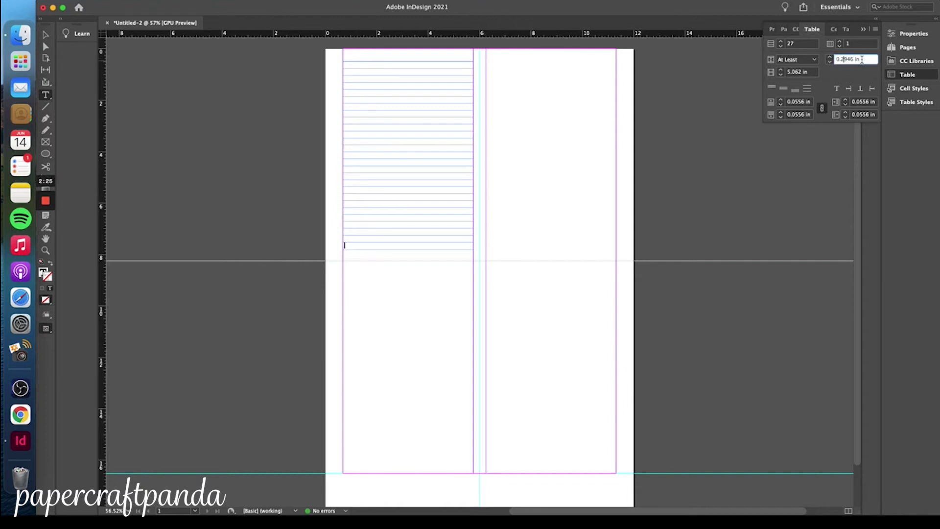
drag(862, 59, 832, 64)
text(0.27)
key(Return)
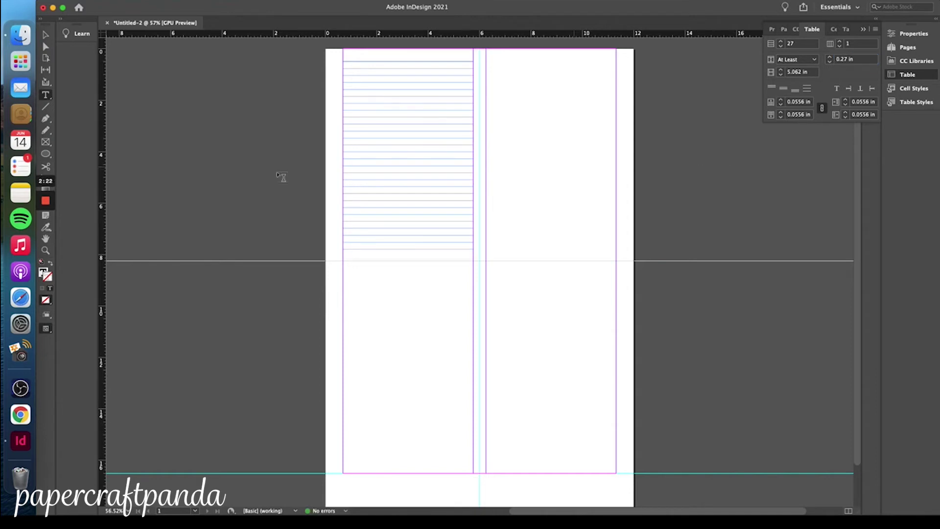
Lengthen the table frame to about 8.76 in so it ends just below the middle guide.
click(46, 34)
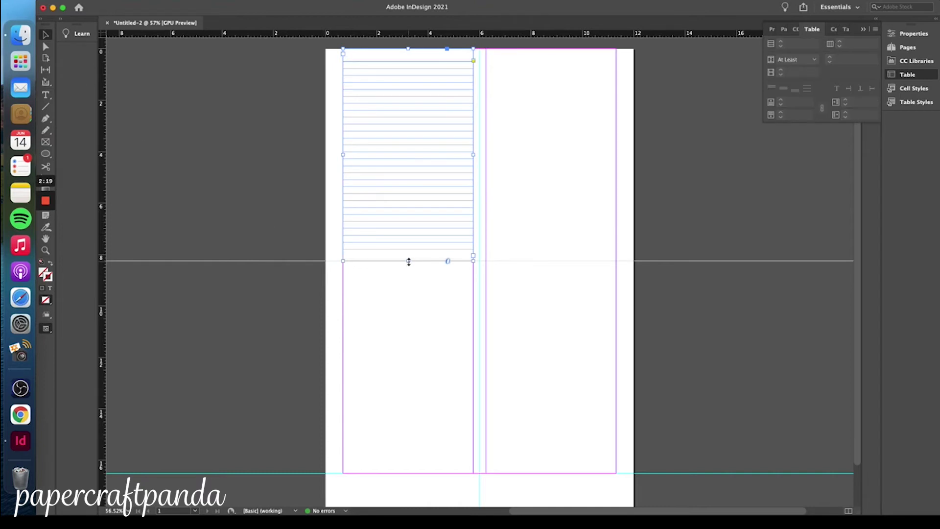
drag(409, 261, 409, 274)
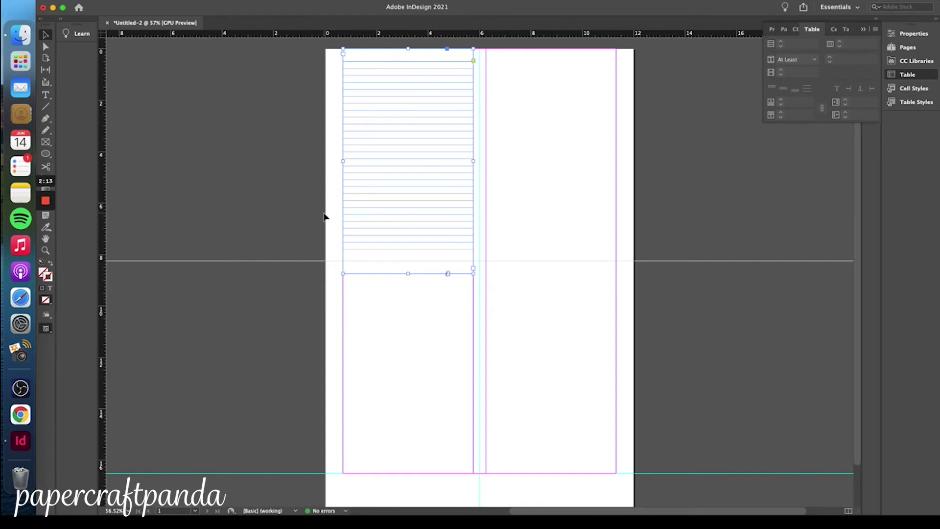
click(287, 192)
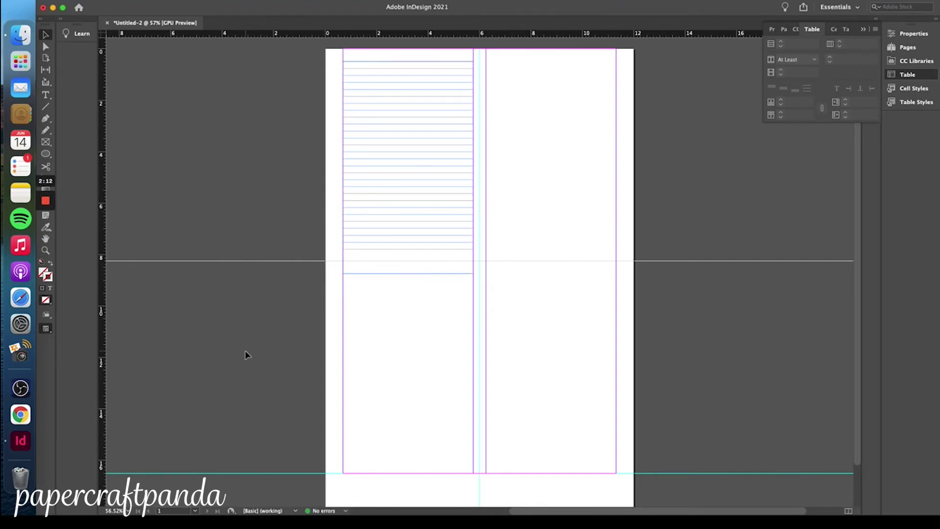
Paste a copy of the lined table frame into the upper-right quadrant.
click(439, 200)
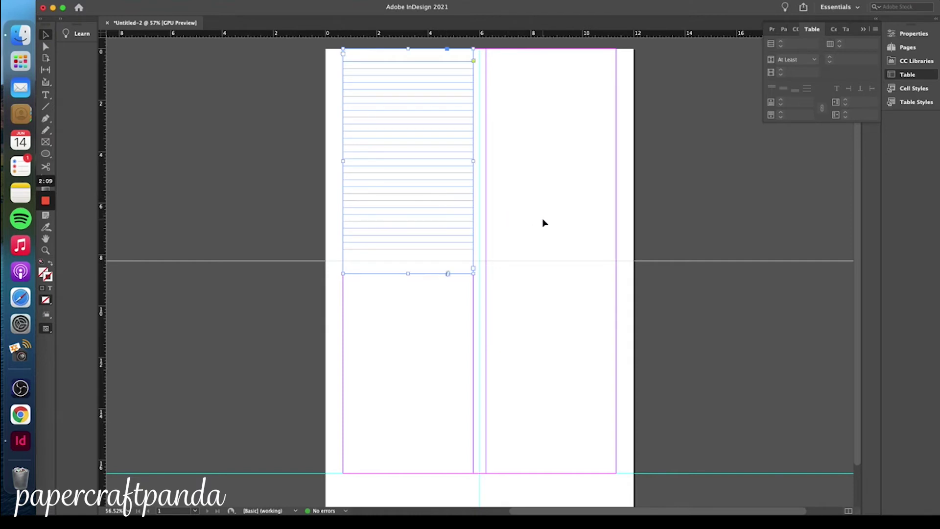
key(super+v)
drag(464, 218, 536, 106)
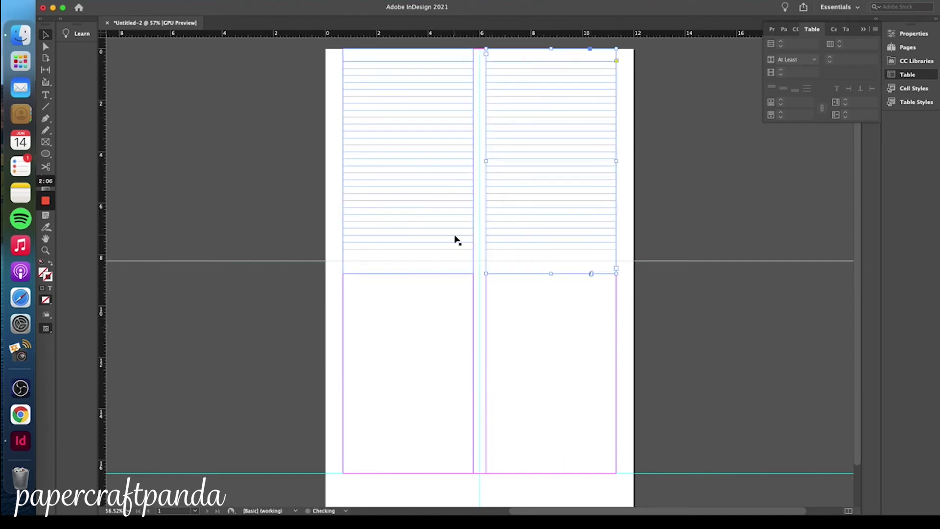
Paste two more lined frame copies into the lower-left and lower-right quadrants, then deselect.
click(421, 230)
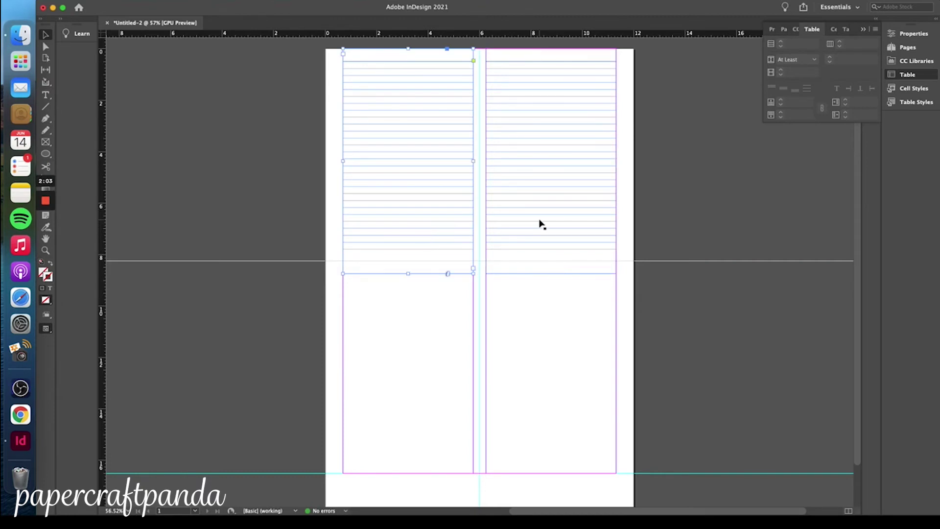
key(super+v)
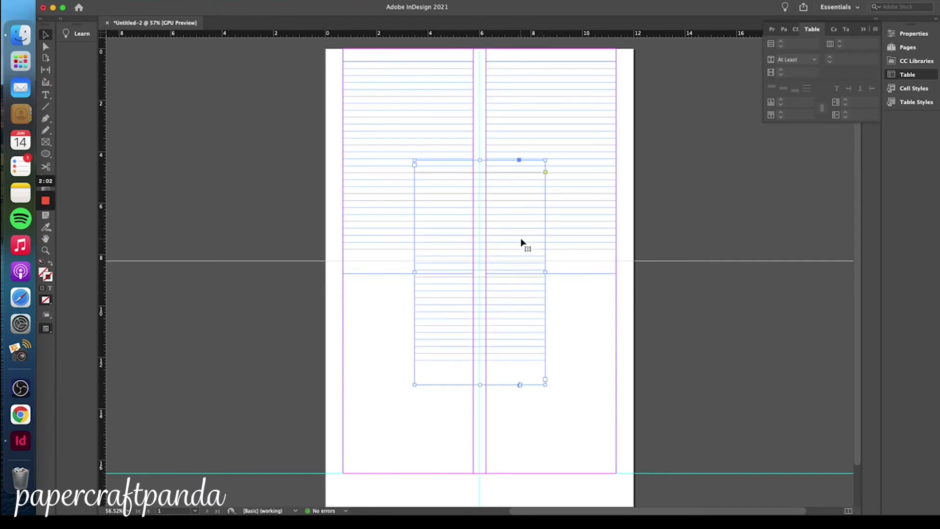
drag(521, 243, 453, 346)
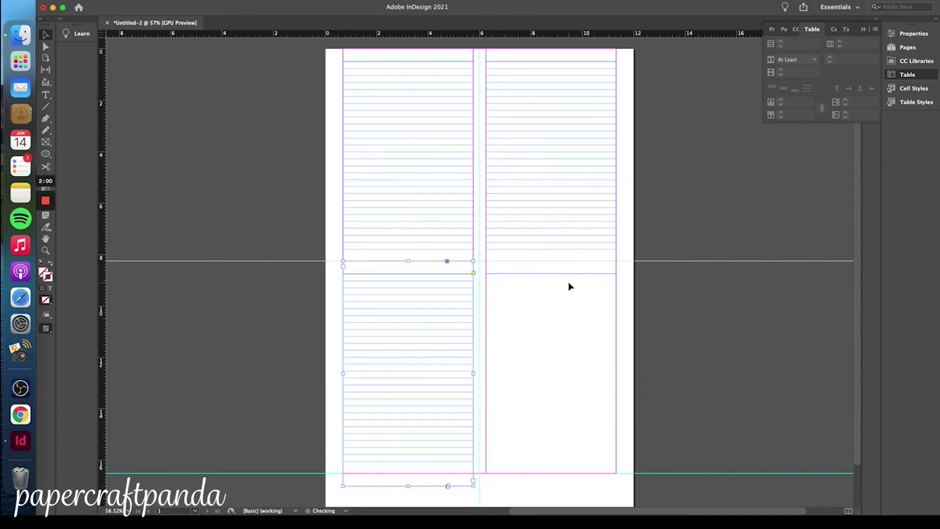
key(super+v)
drag(472, 233, 566, 305)
click(675, 331)
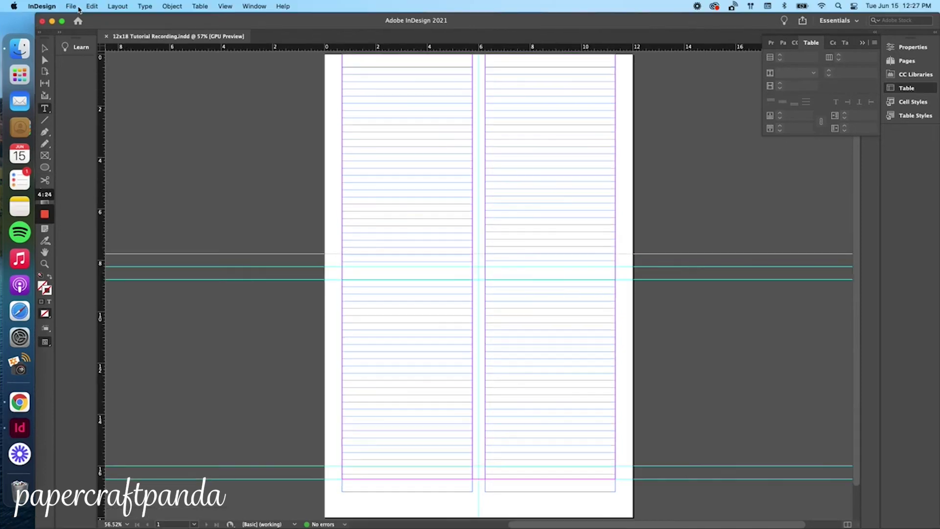
click(72, 6)
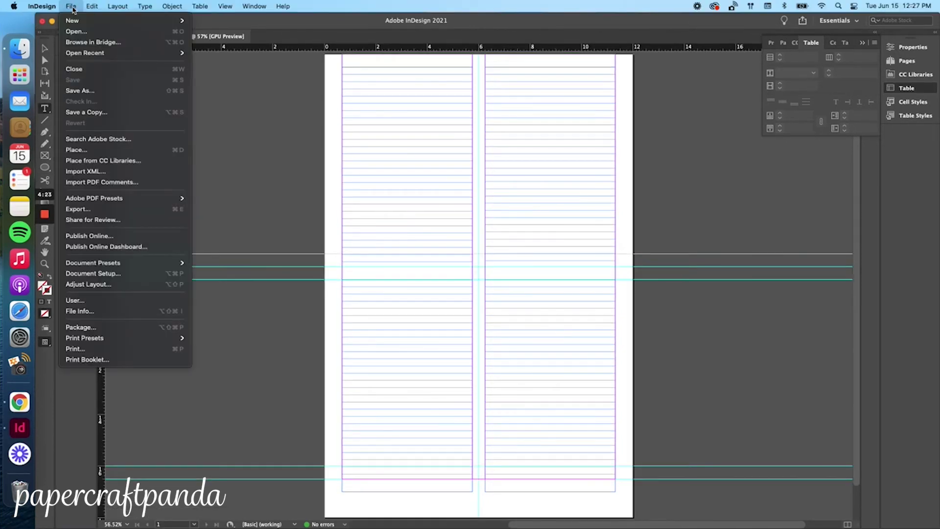
Export the page as an Adobe PDF (Print) with the High Quality Print preset.
click(89, 211)
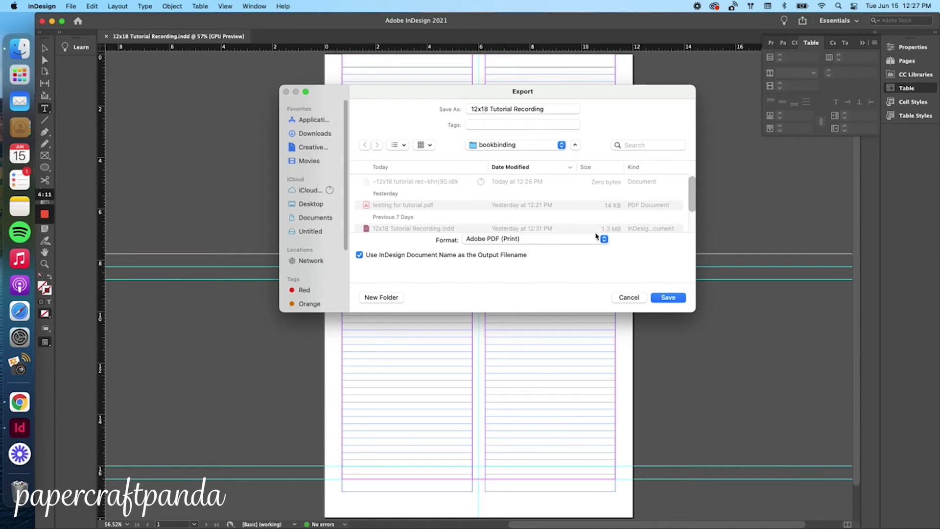
click(669, 297)
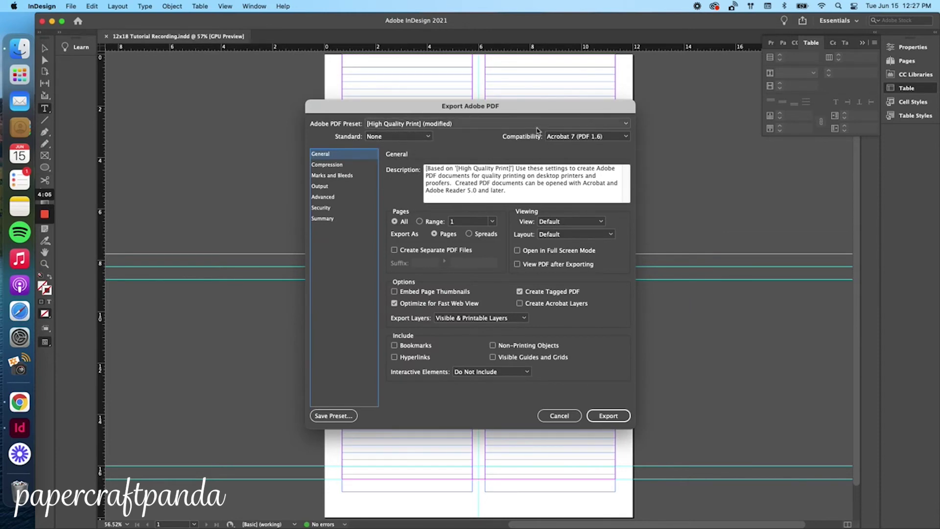
click(511, 124)
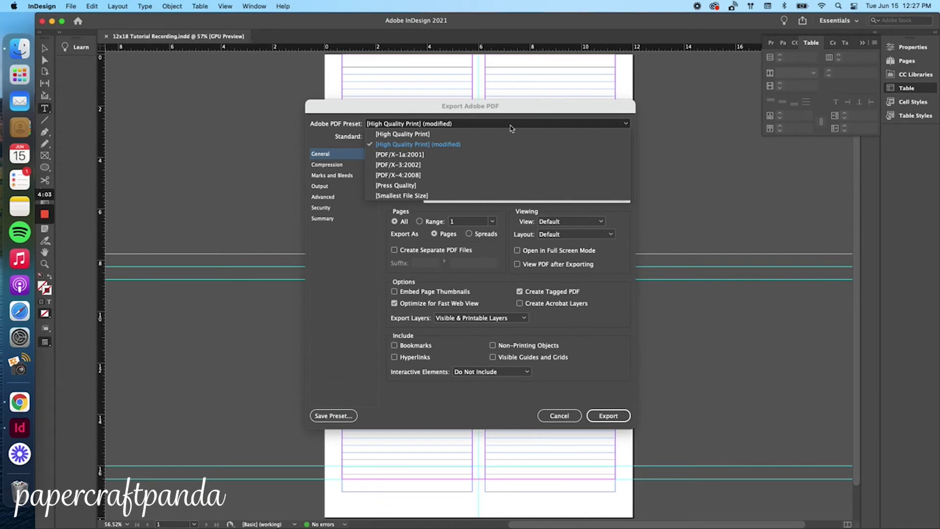
click(510, 126)
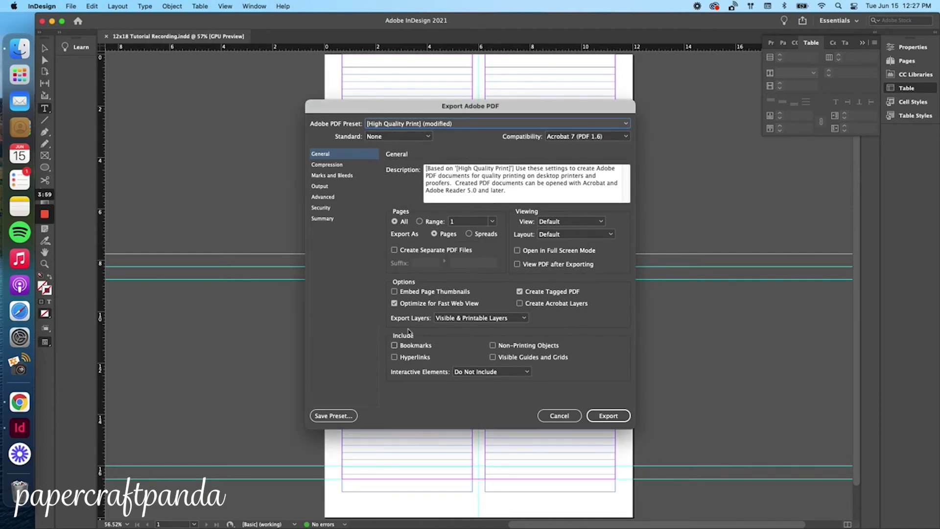
click(597, 420)
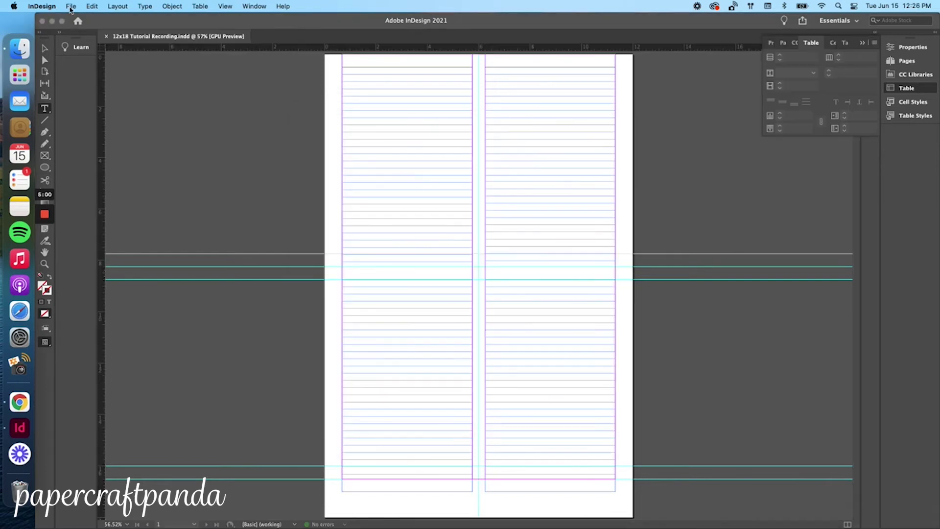
Open Print and confirm 12x18 paper in Page Setup, dismissing the conflict warning.
click(71, 7)
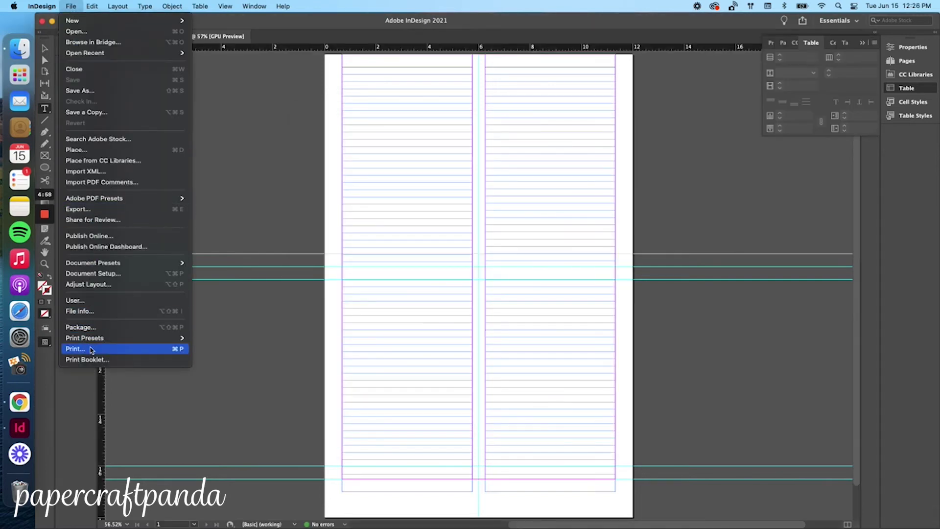
click(91, 349)
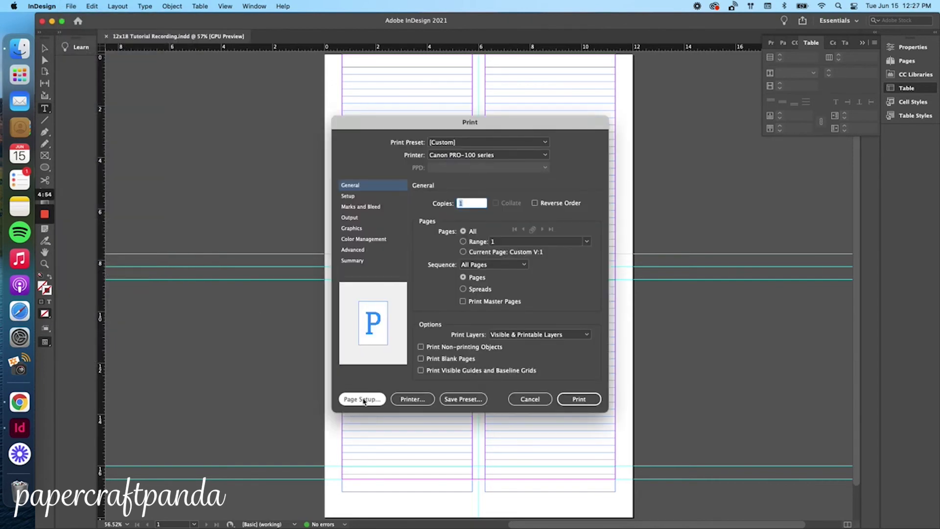
click(362, 400)
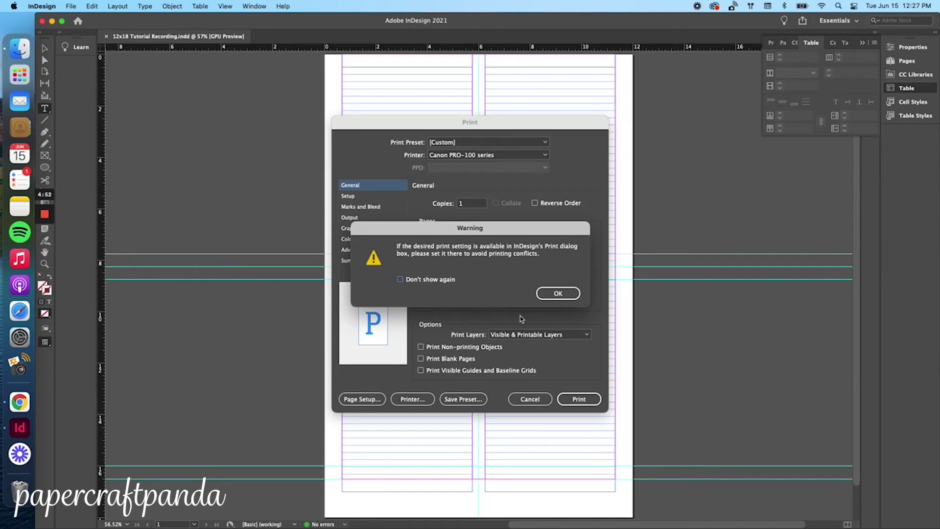
click(549, 293)
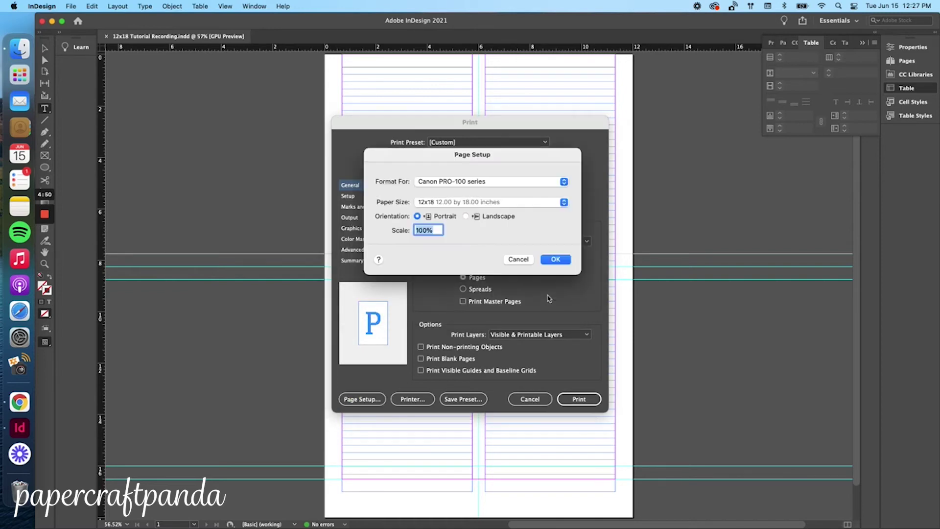
click(451, 202)
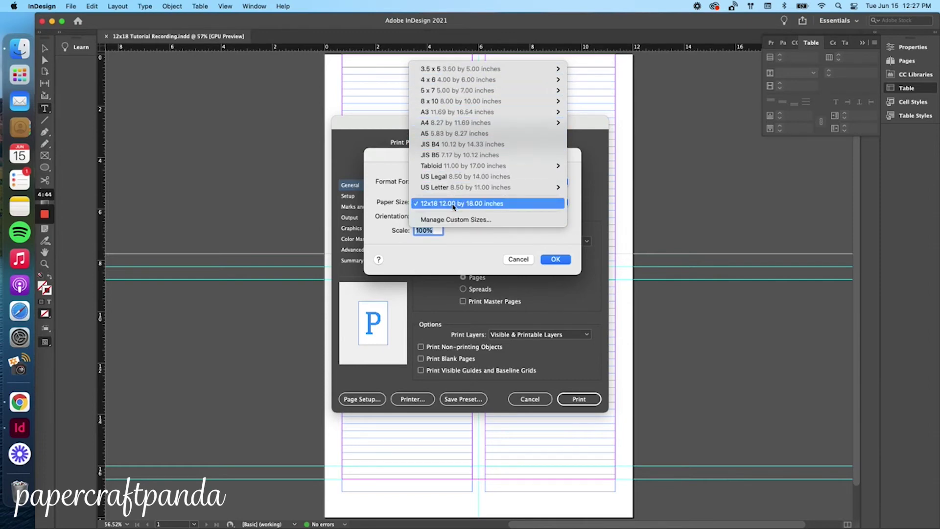
click(455, 204)
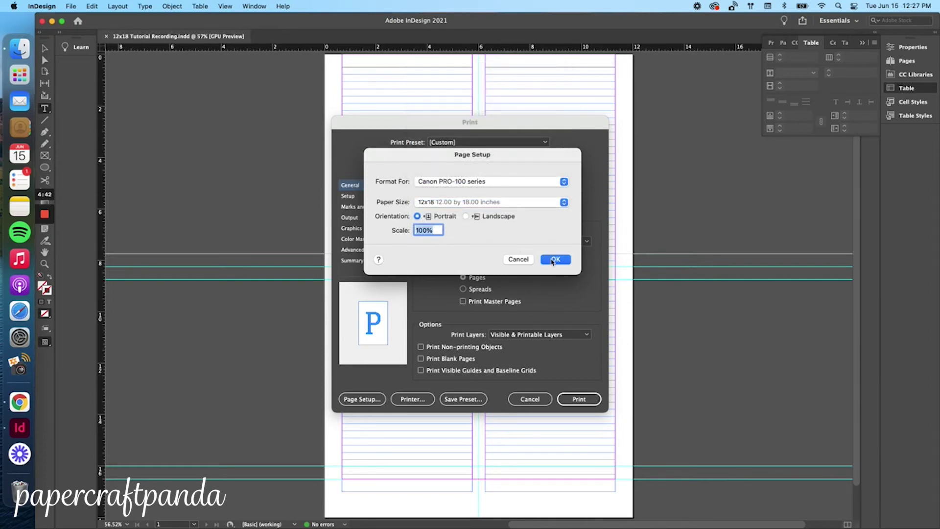
click(552, 260)
Keep the Custom preset and Canon PRO-100 series printer, then print the page.
click(485, 143)
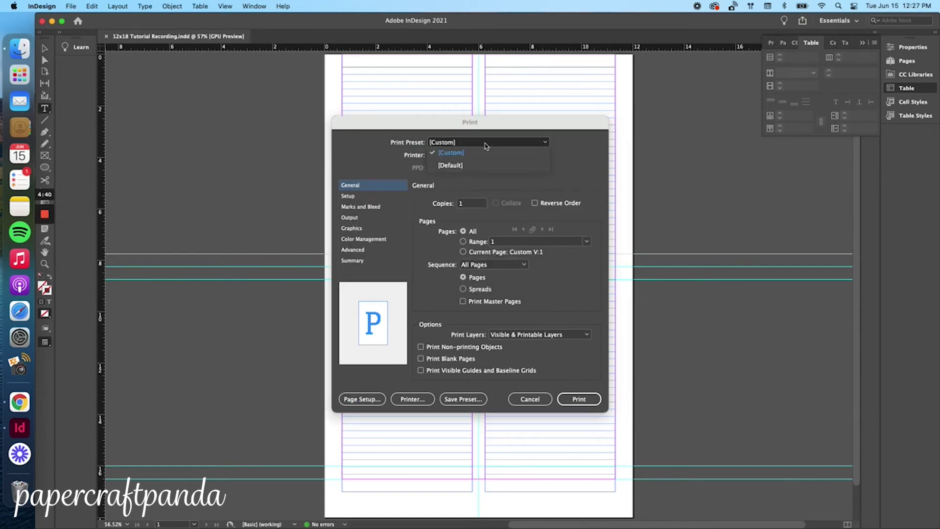
click(557, 146)
click(513, 156)
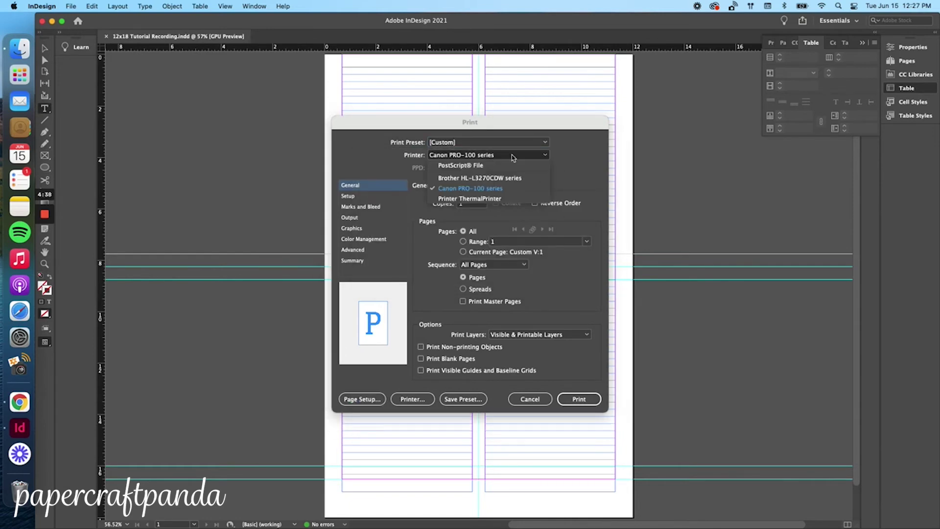
click(575, 156)
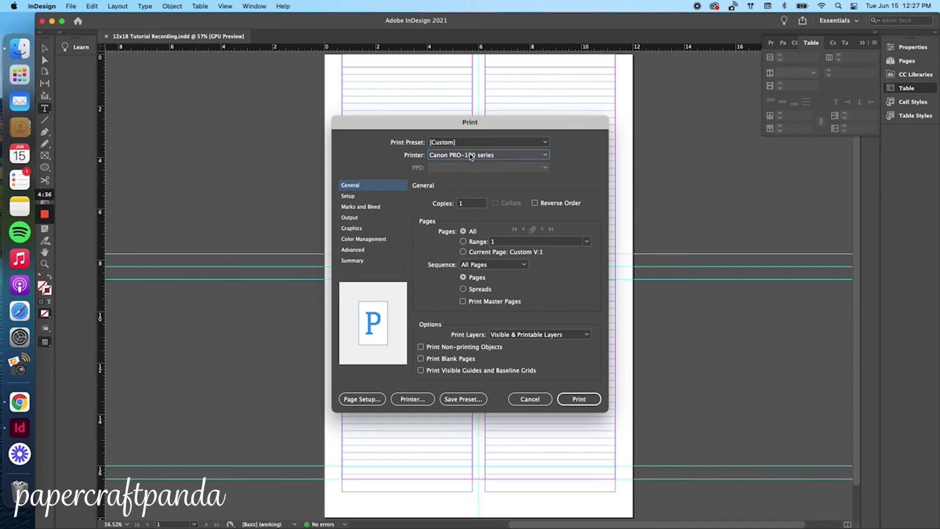
click(578, 404)
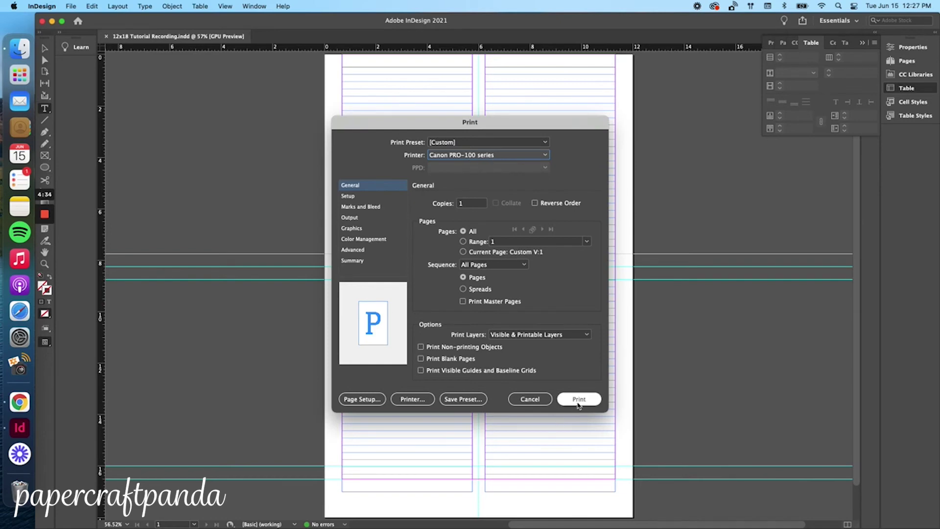